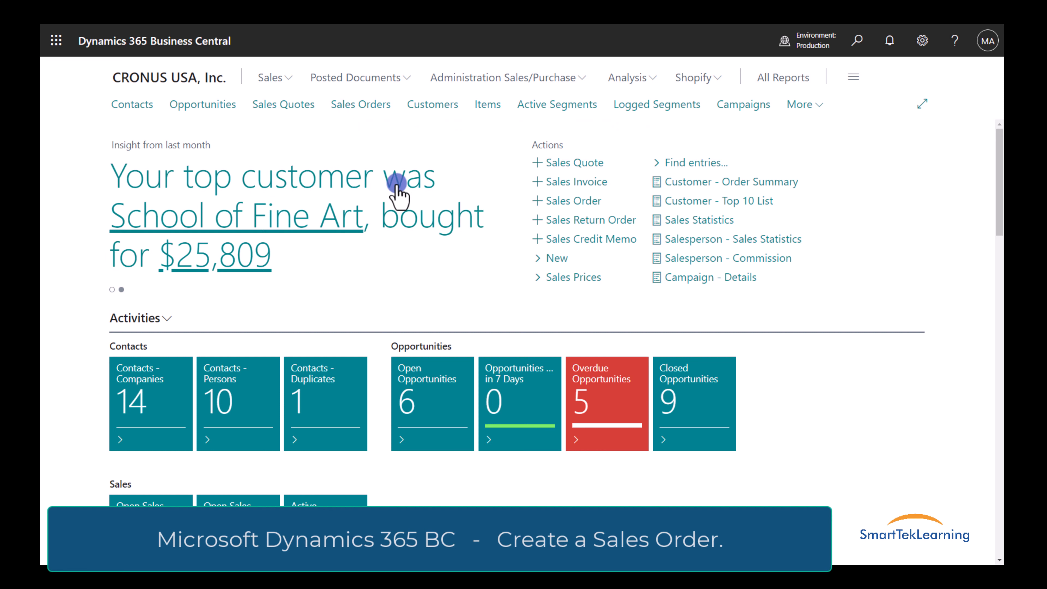
{"action": "left_click", "coordinate": [569, 201]}
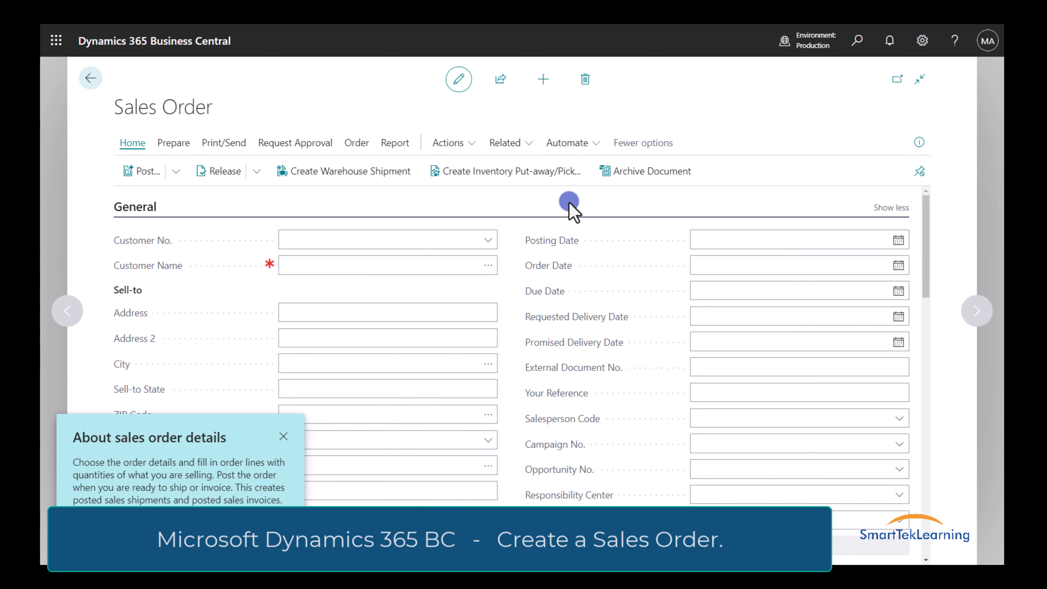
{"action": "left_click", "coordinate": [283, 436]}
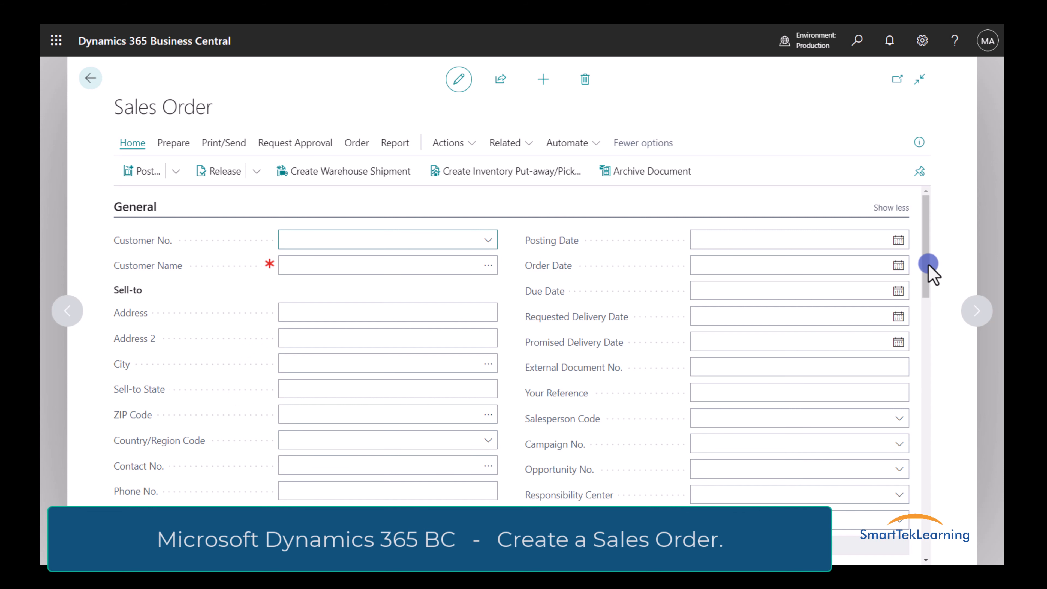
{"action": "left_click_drag", "start_coordinate": [929, 267], "coordinate": [931, 211]}
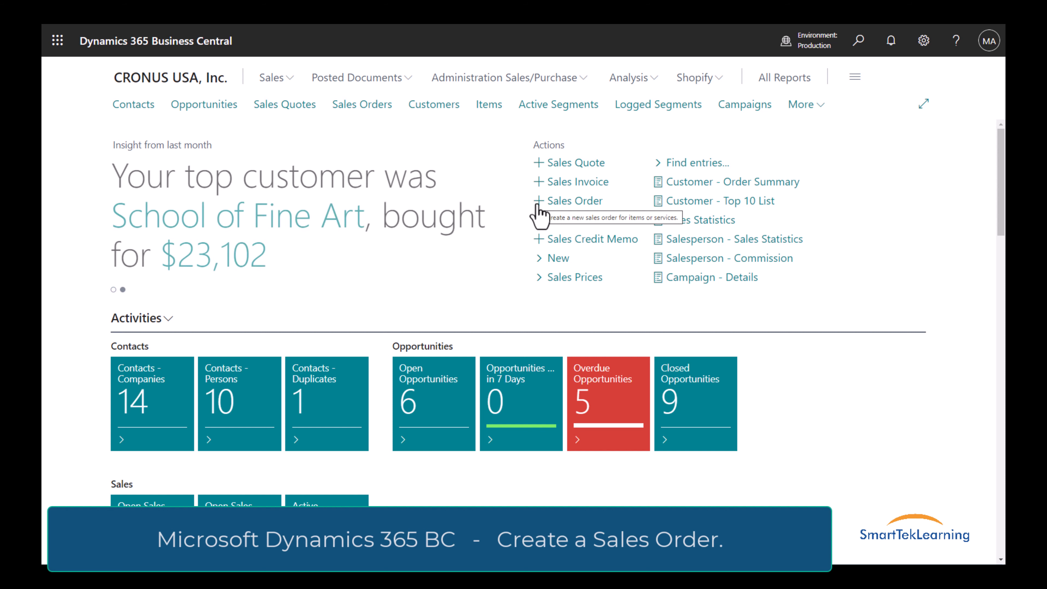
Open the sales orders list and create a new sales order, dismissing the introductory tips on both pages
{"action": "left_click", "coordinate": [369, 108]}
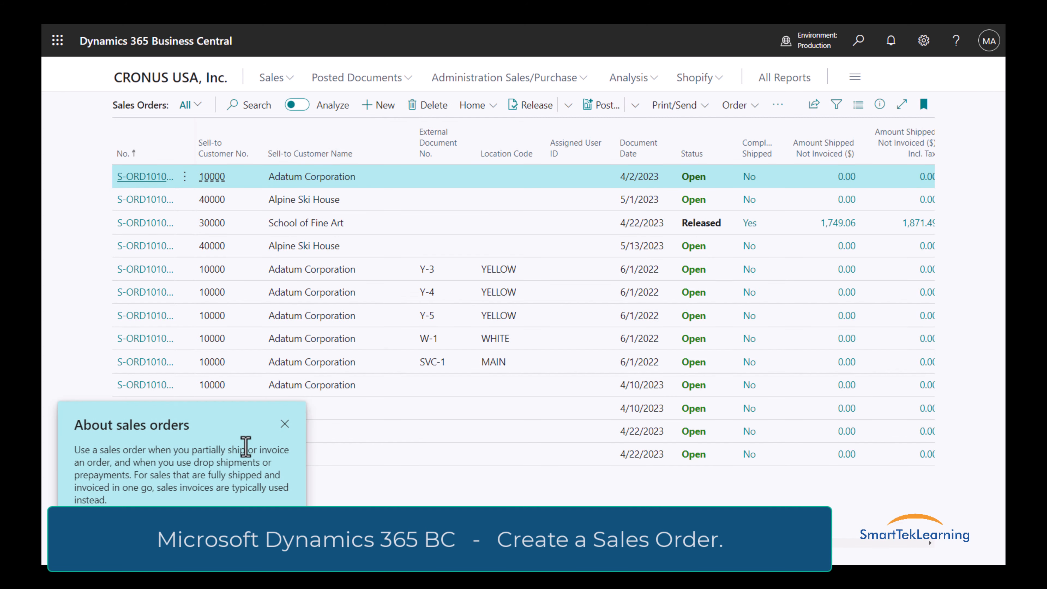
{"action": "left_click", "coordinate": [285, 423]}
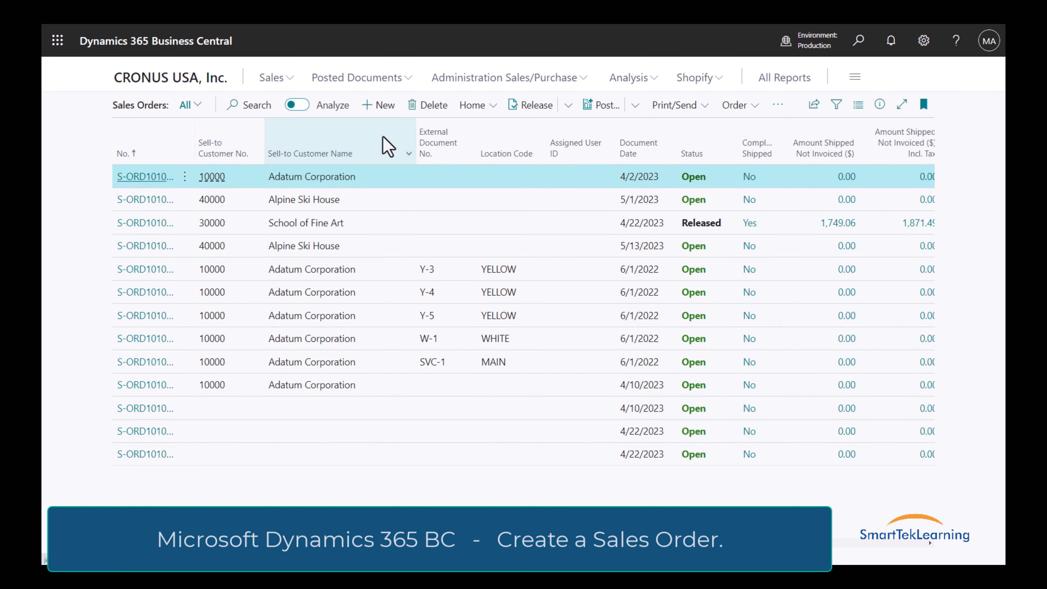
{"action": "left_click", "coordinate": [377, 106]}
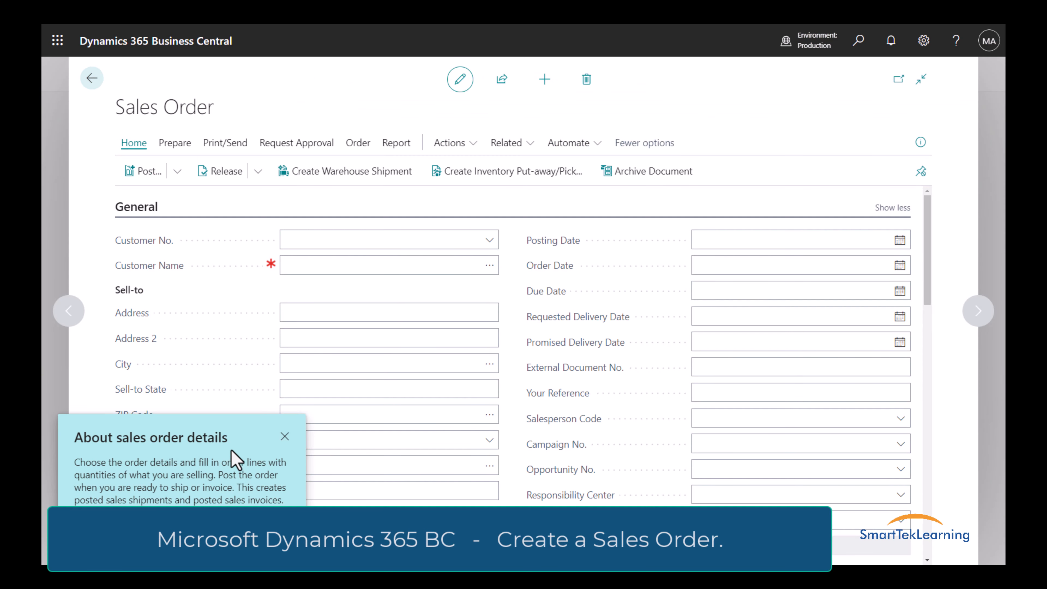
{"action": "left_click", "coordinate": [282, 436]}
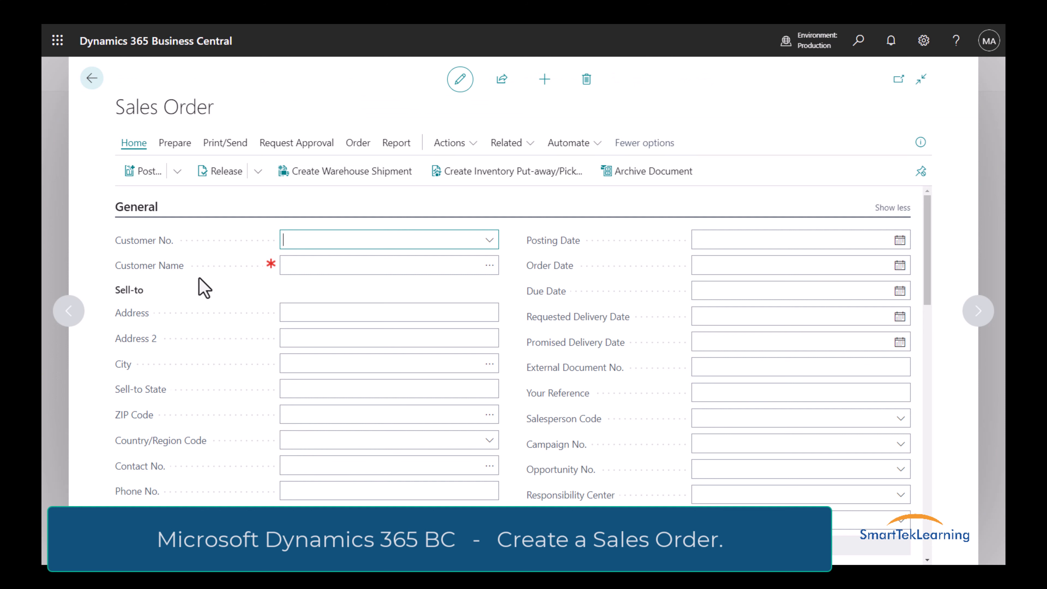
Look up the customer for the new order by name and choose Adatum Corporation
{"action": "mouse_move", "coordinate": [174, 252]}
{"action": "mouse_move", "coordinate": [149, 275]}
{"action": "left_click", "coordinate": [486, 267]}
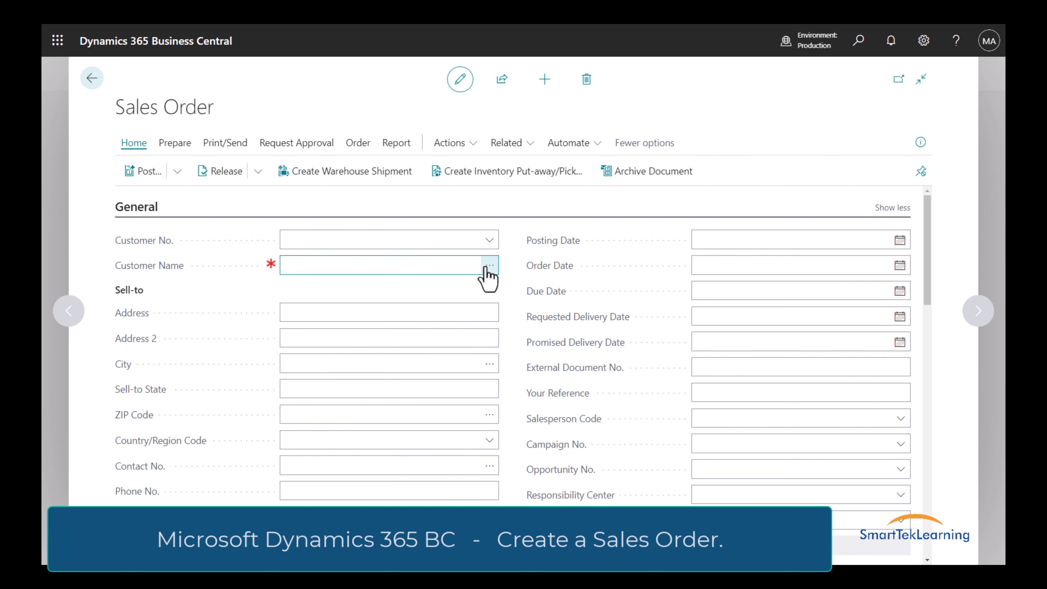
{"action": "left_click", "coordinate": [488, 266]}
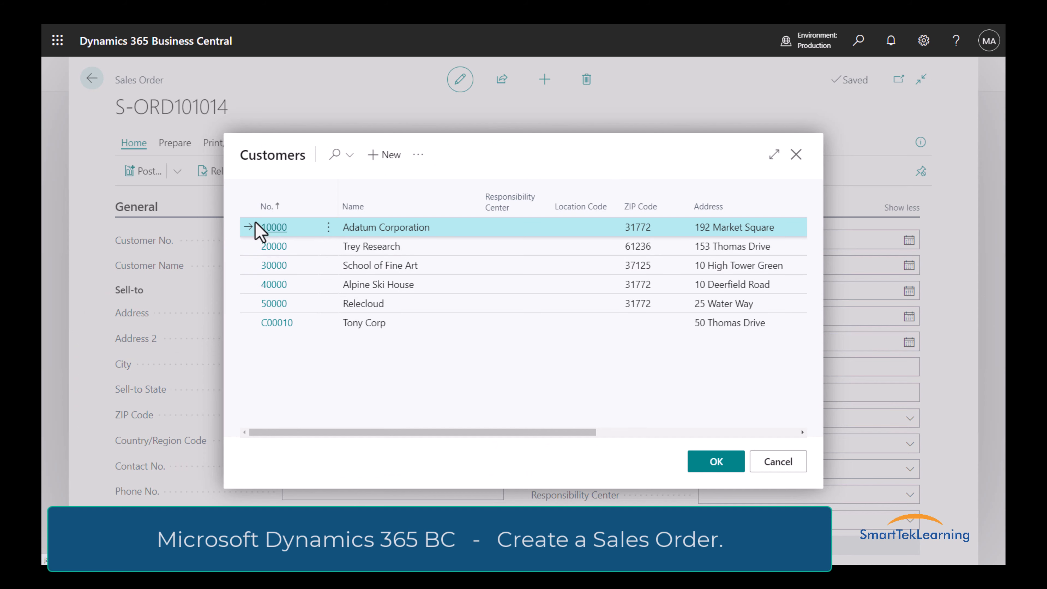
{"action": "left_click", "coordinate": [273, 231]}
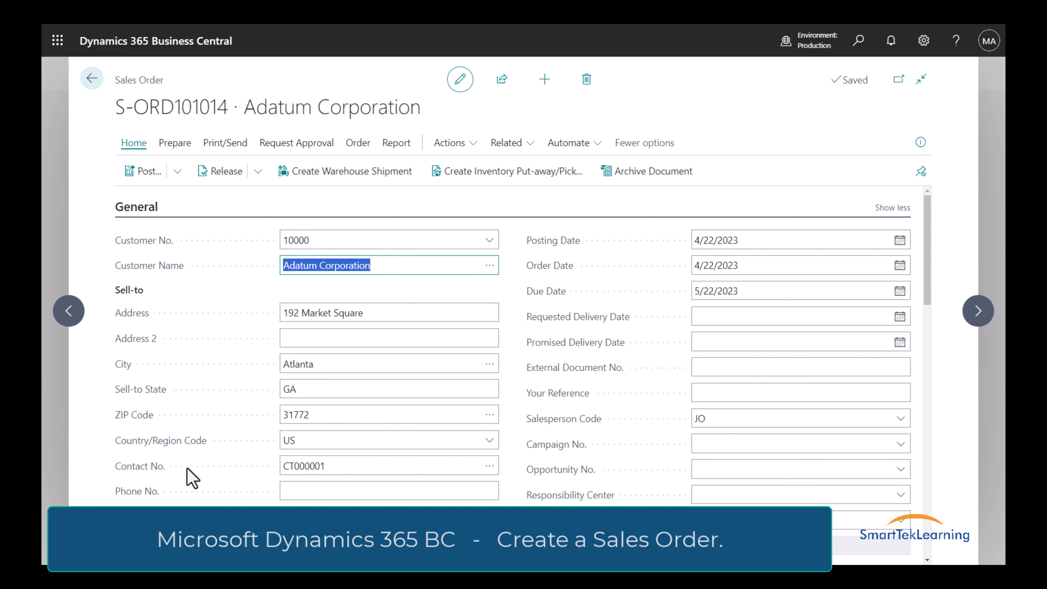
Examine the order's sell-to, contact, date, delivery, salesperson and status fields down to the Lines section
{"action": "scroll", "coordinate": [190, 478], "scroll_direction": "down", "scroll_amount": 2}
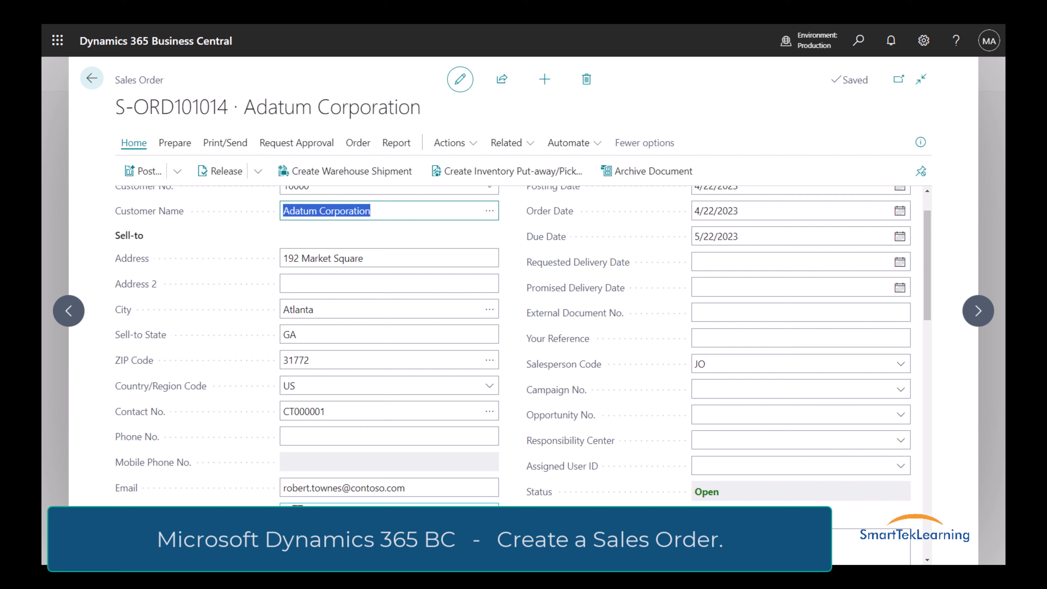
{"action": "scroll", "coordinate": [362, 503], "scroll_direction": "down", "scroll_amount": 2}
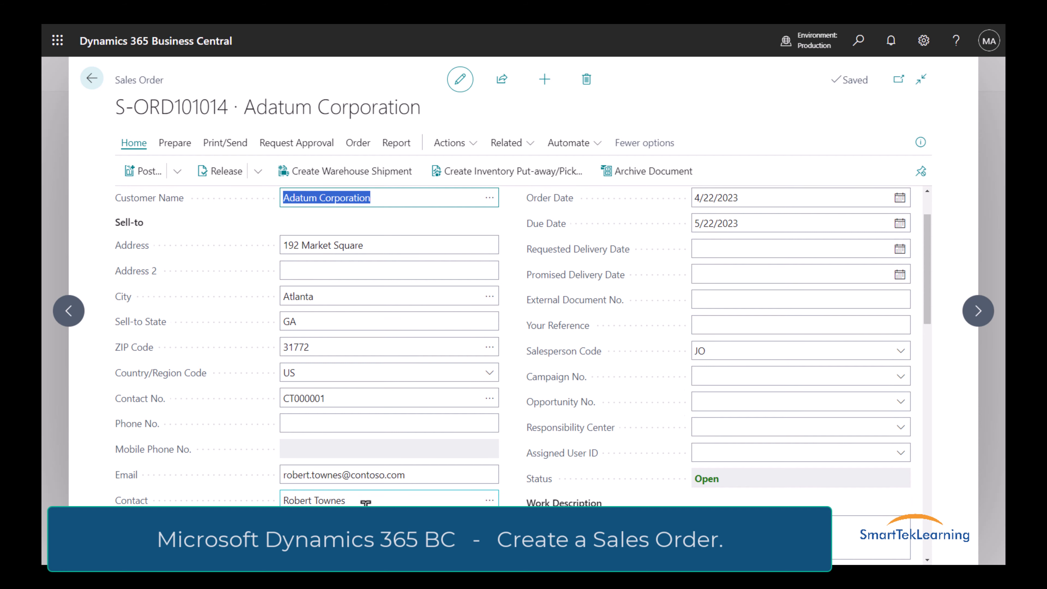
{"action": "scroll", "coordinate": [365, 503], "scroll_direction": "down", "scroll_amount": 2}
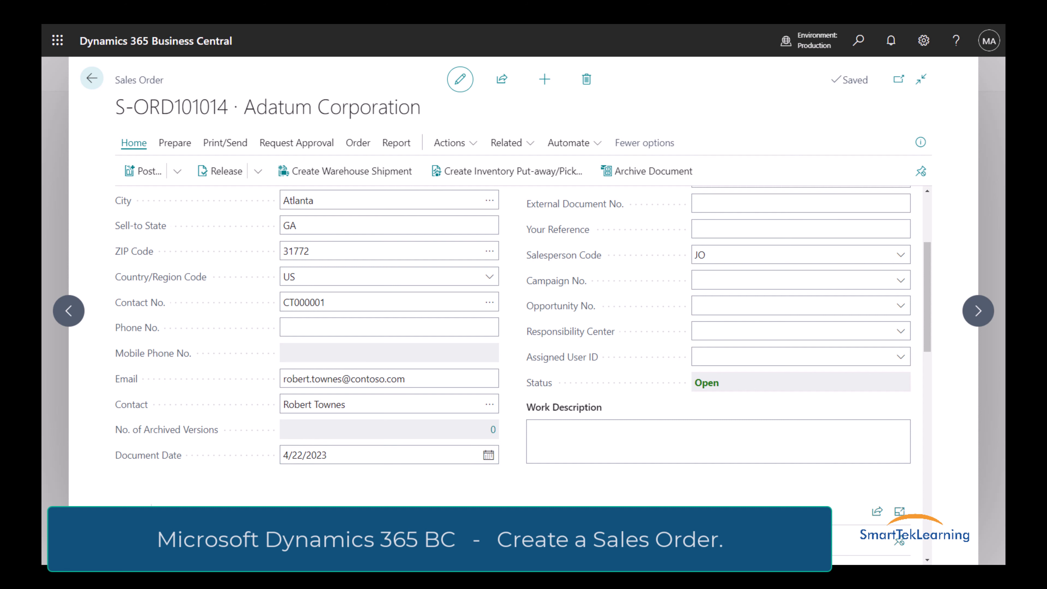
{"action": "scroll", "coordinate": [531, 408], "scroll_direction": "up", "scroll_amount": 4}
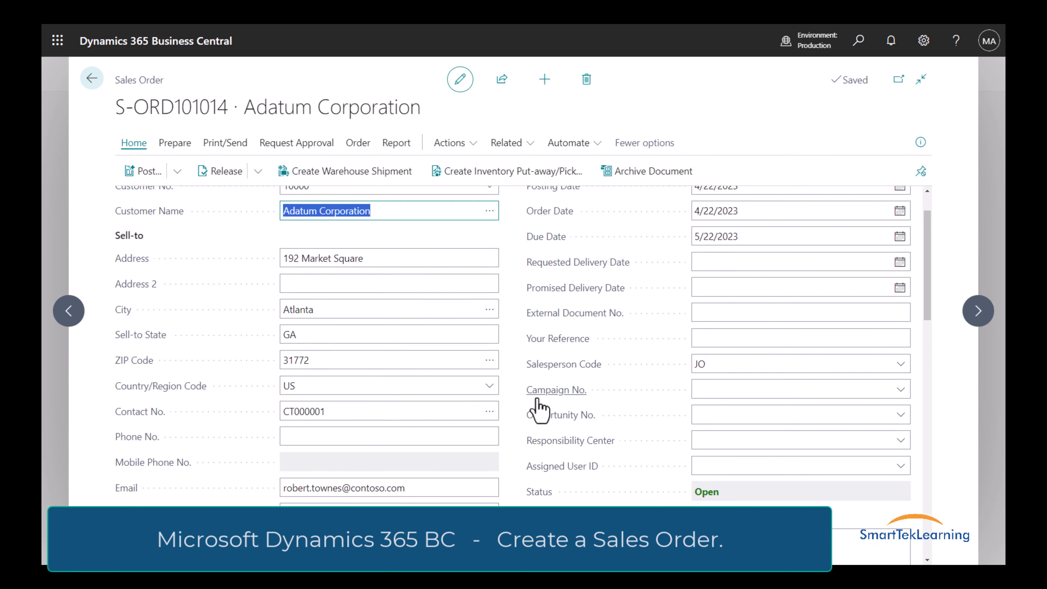
{"action": "scroll", "coordinate": [538, 408], "scroll_direction": "up", "scroll_amount": 2}
{"action": "mouse_move", "coordinate": [557, 268]}
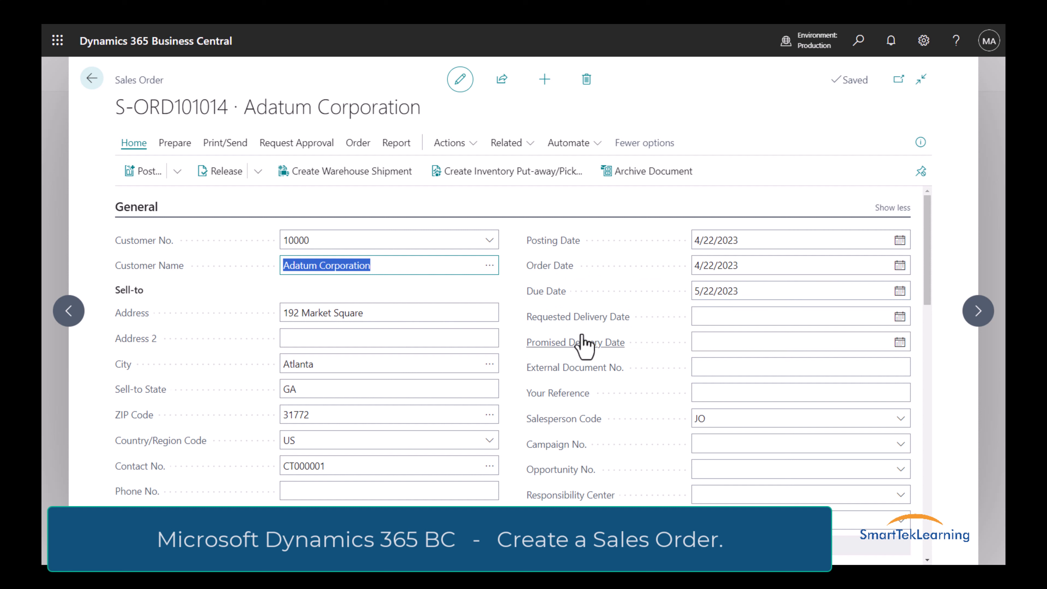
{"action": "mouse_move", "coordinate": [584, 346]}
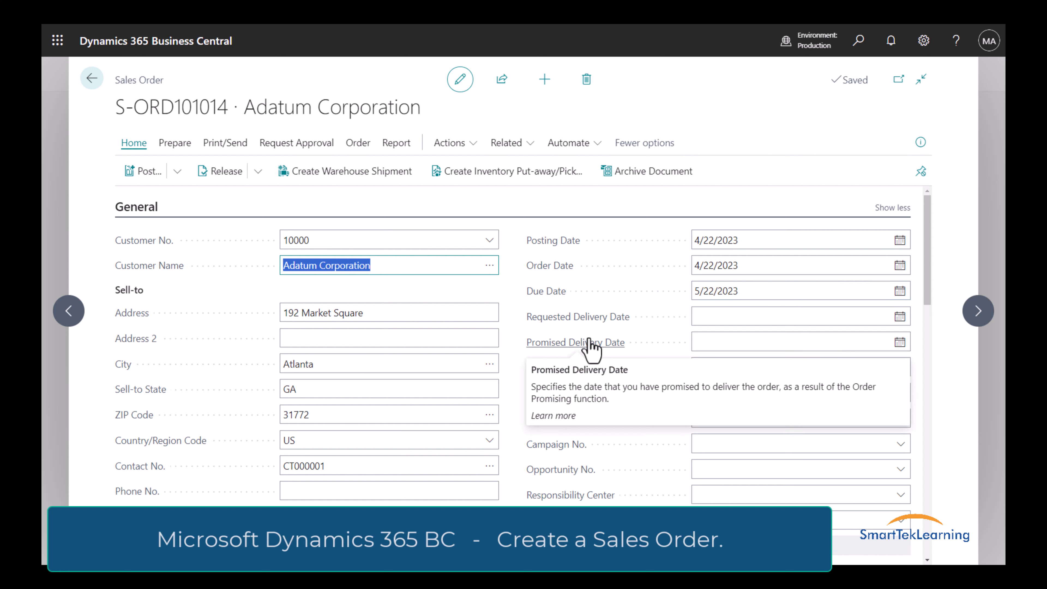
{"action": "mouse_move", "coordinate": [582, 328]}
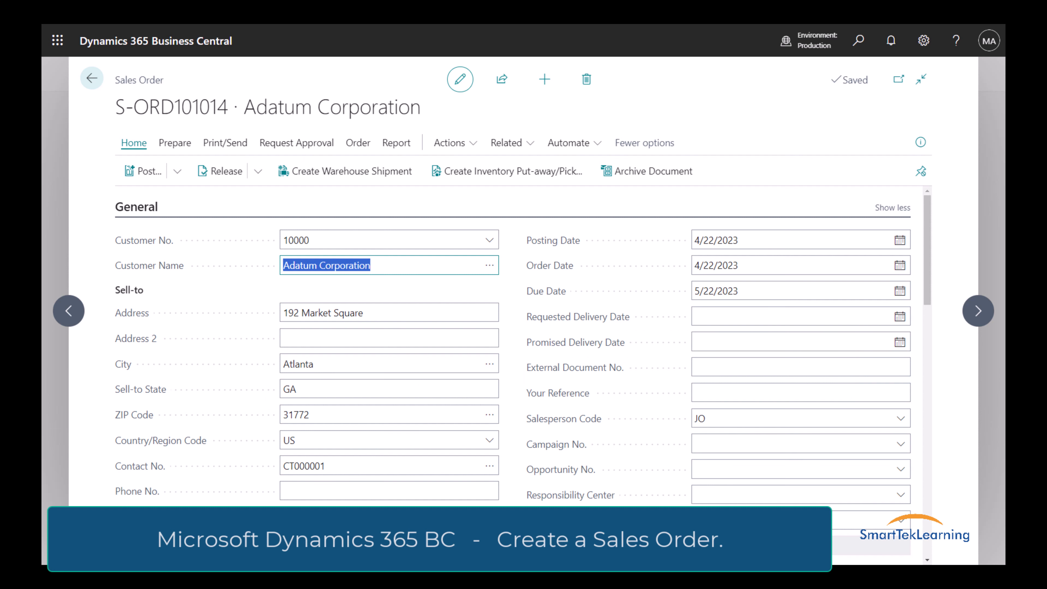
{"action": "scroll", "coordinate": [694, 335], "scroll_direction": "down", "scroll_amount": 4}
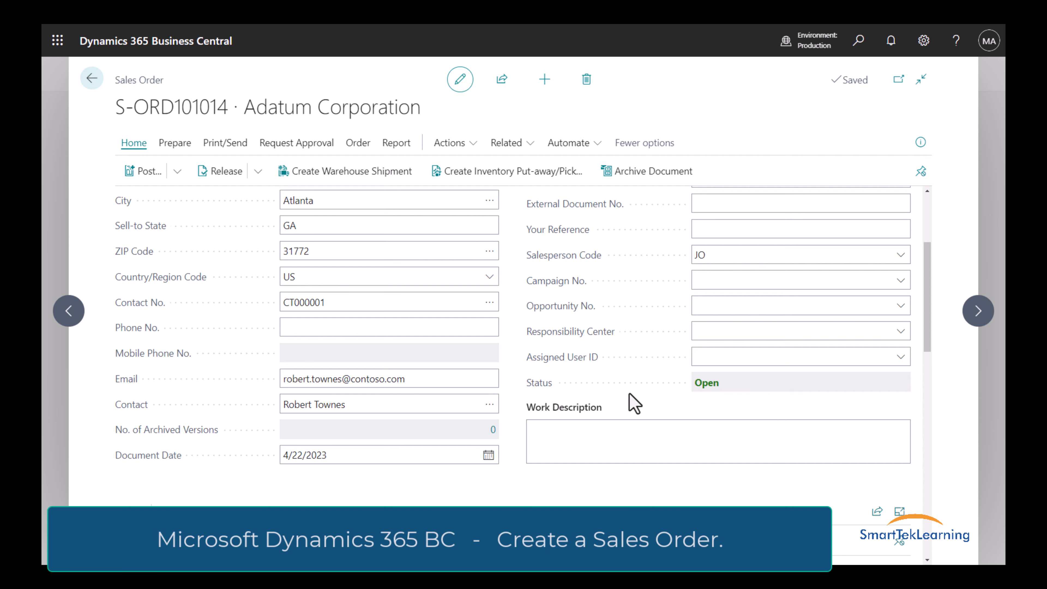
{"action": "scroll", "coordinate": [610, 402], "scroll_direction": "down", "scroll_amount": 3}
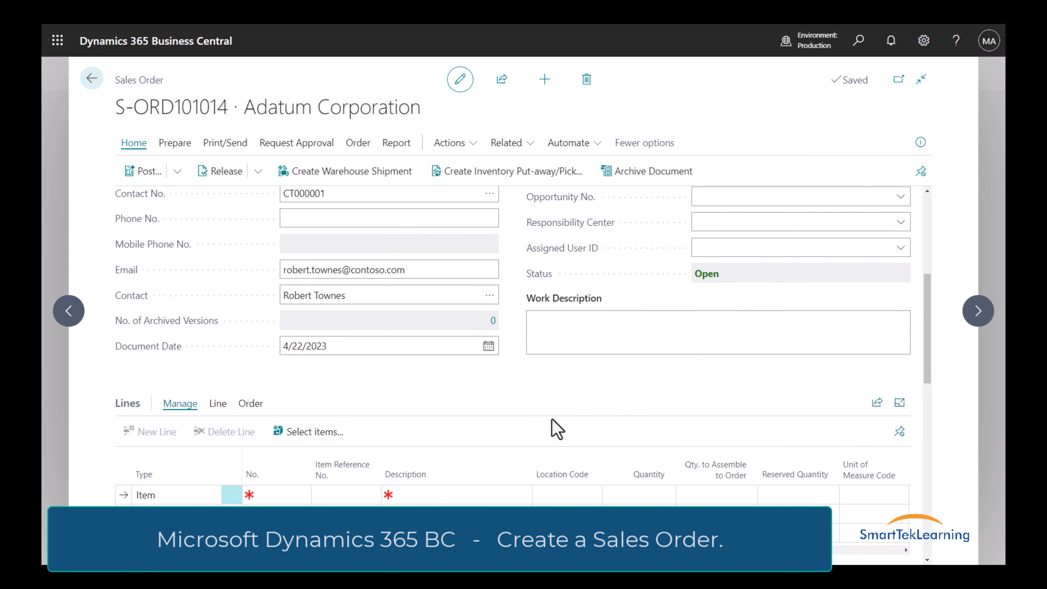
{"action": "scroll", "coordinate": [544, 425], "scroll_direction": "down", "scroll_amount": 3}
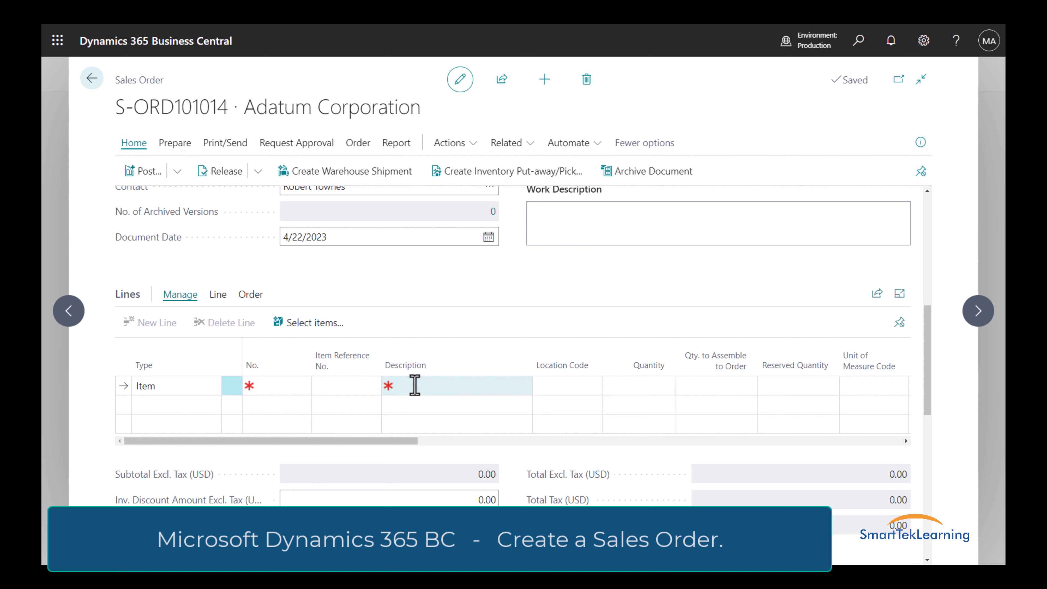
{"action": "left_click", "coordinate": [346, 390]}
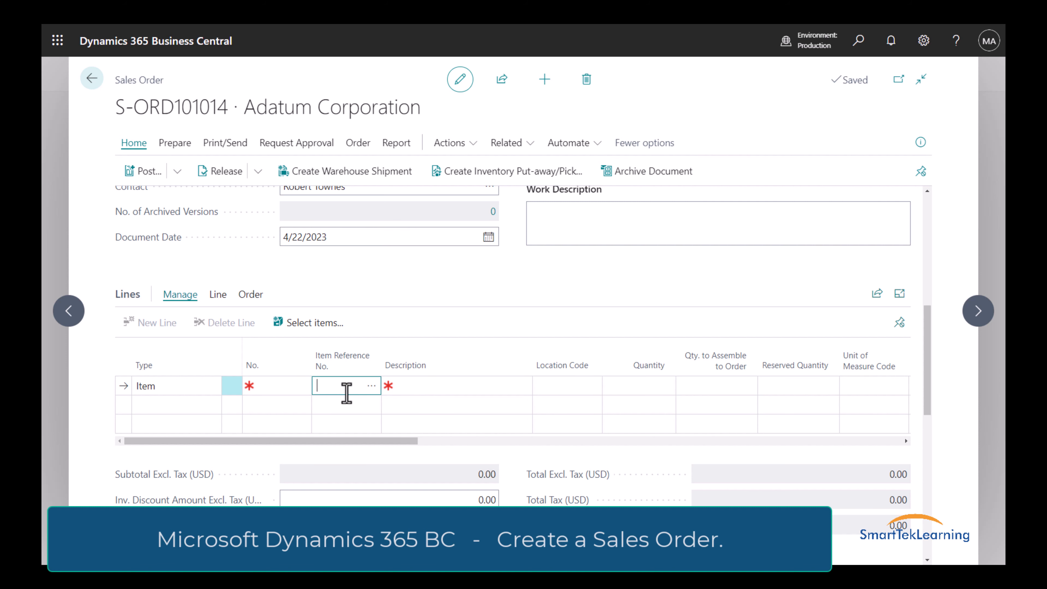
{"action": "left_click", "coordinate": [371, 388]}
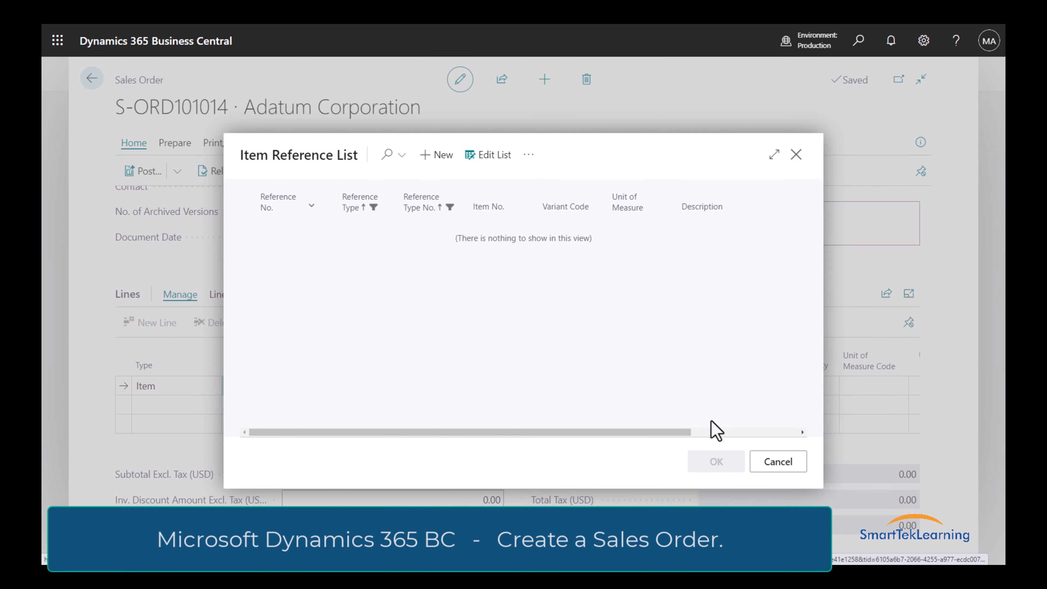
{"action": "left_click", "coordinate": [778, 461]}
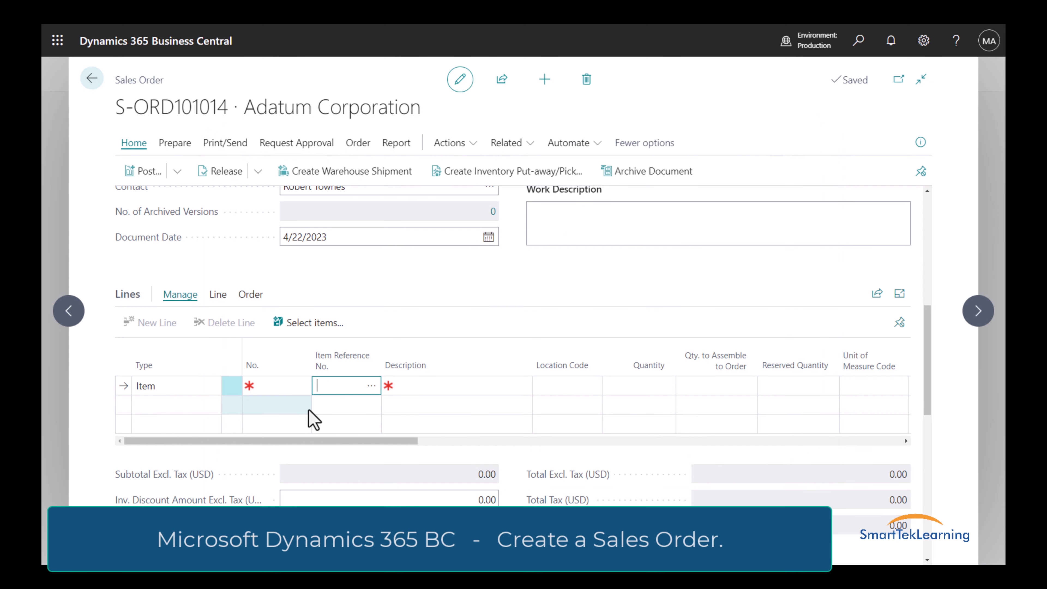
Add item 1896-S, ATHENS Desk, to the first order line
{"action": "left_click", "coordinate": [284, 388]}
{"action": "left_click", "coordinate": [298, 389]}
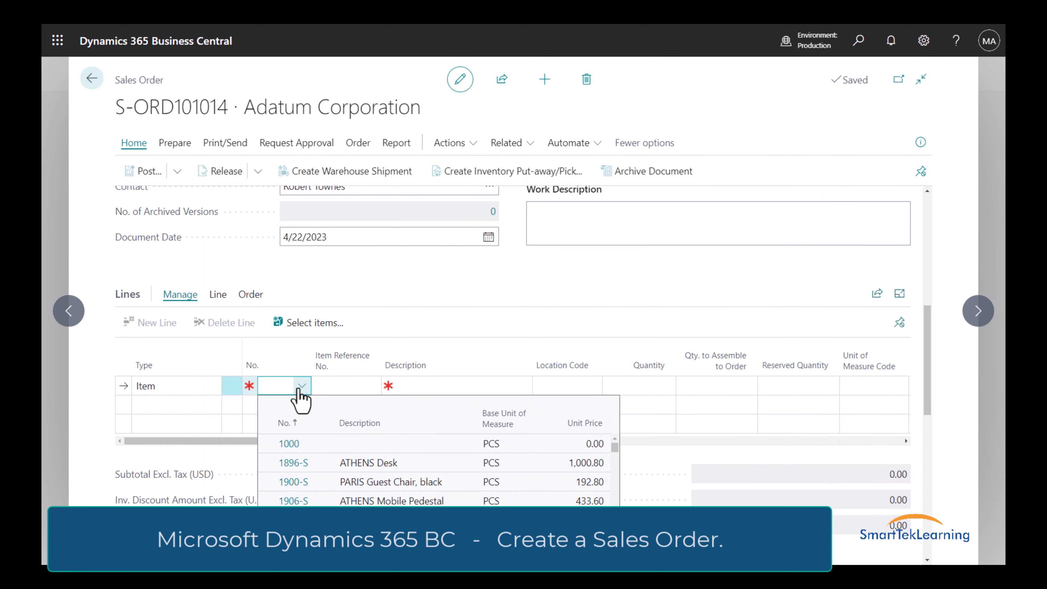
{"action": "left_click", "coordinate": [298, 389]}
{"action": "left_click", "coordinate": [297, 389]}
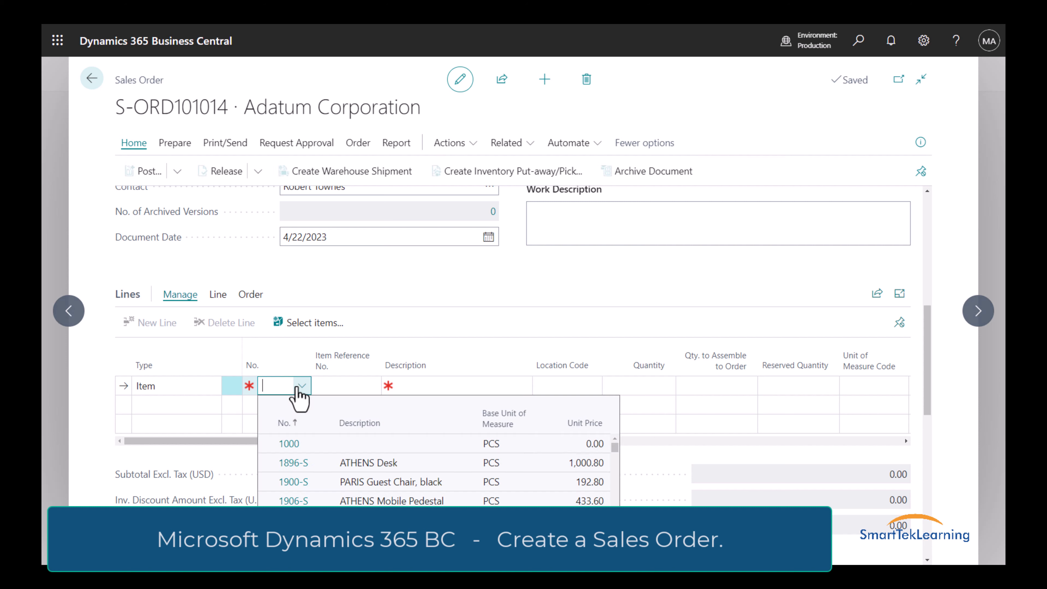
{"action": "left_click", "coordinate": [285, 466]}
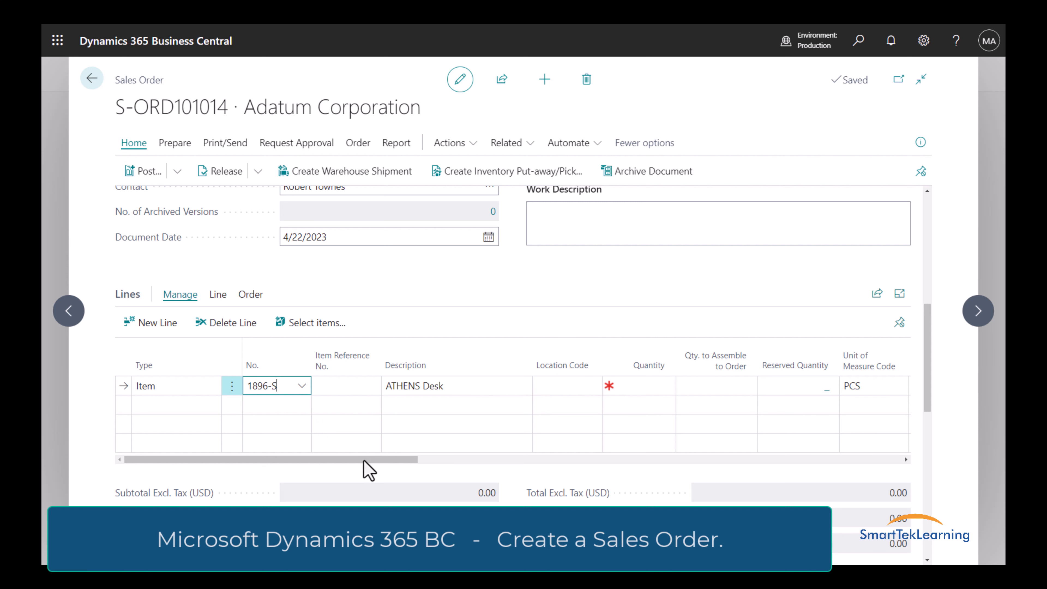
Set the location code of the ATHENS Desk line to WEST
{"action": "left_click_drag", "start_coordinate": [363, 460], "coordinate": [430, 461]}
{"action": "left_click", "coordinate": [444, 388]}
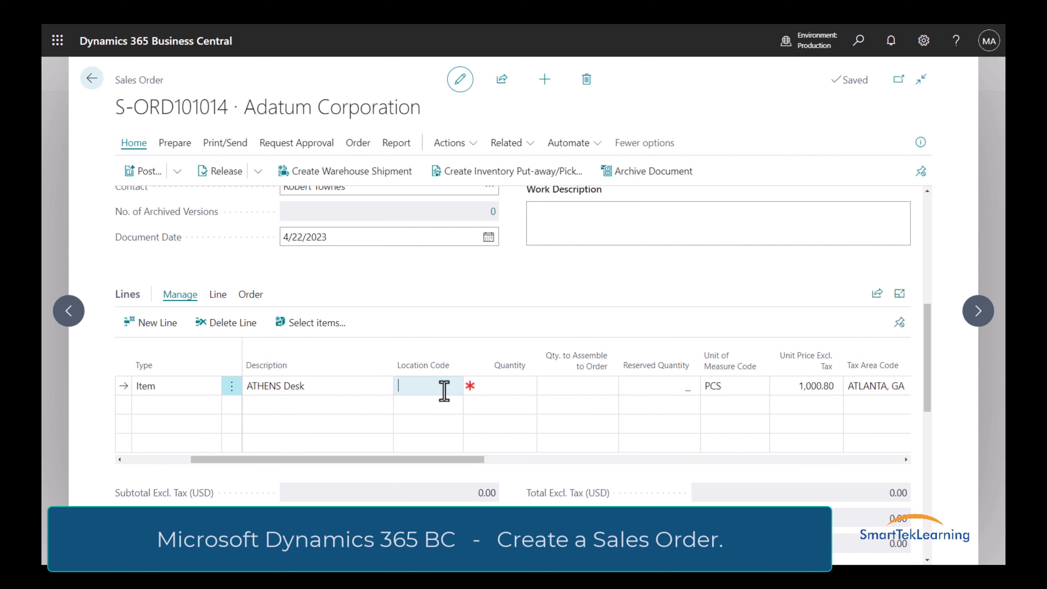
{"action": "left_click", "coordinate": [451, 389]}
{"action": "left_click", "coordinate": [452, 390]}
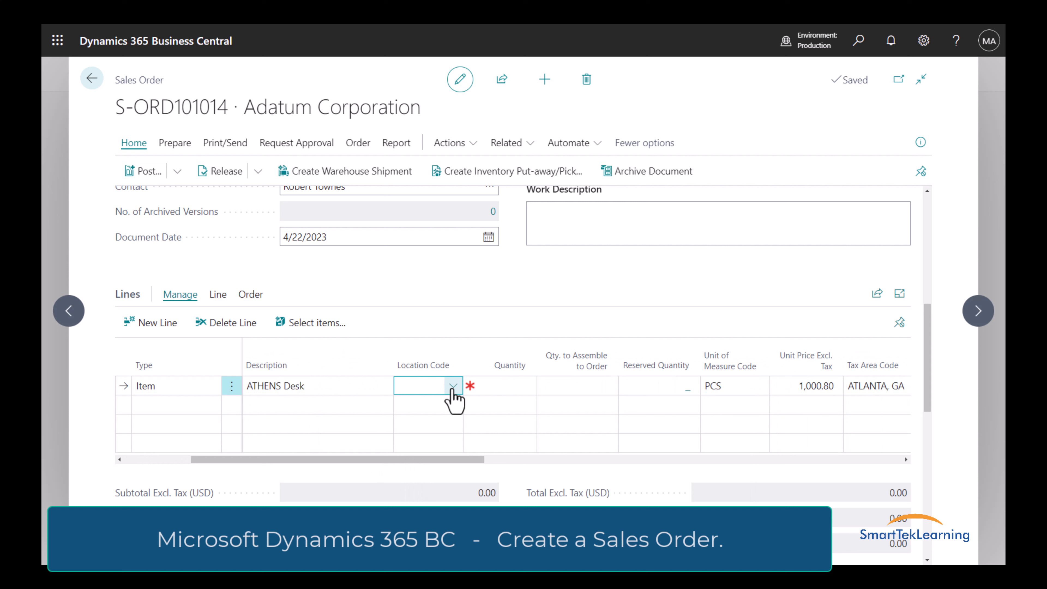
{"action": "left_click", "coordinate": [452, 390]}
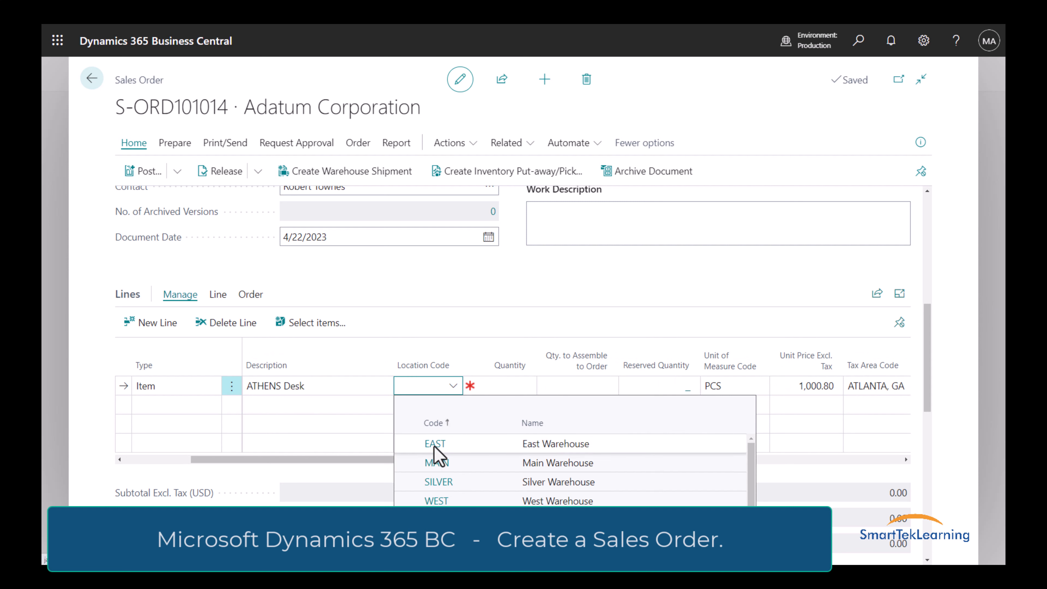
{"action": "left_click", "coordinate": [438, 500]}
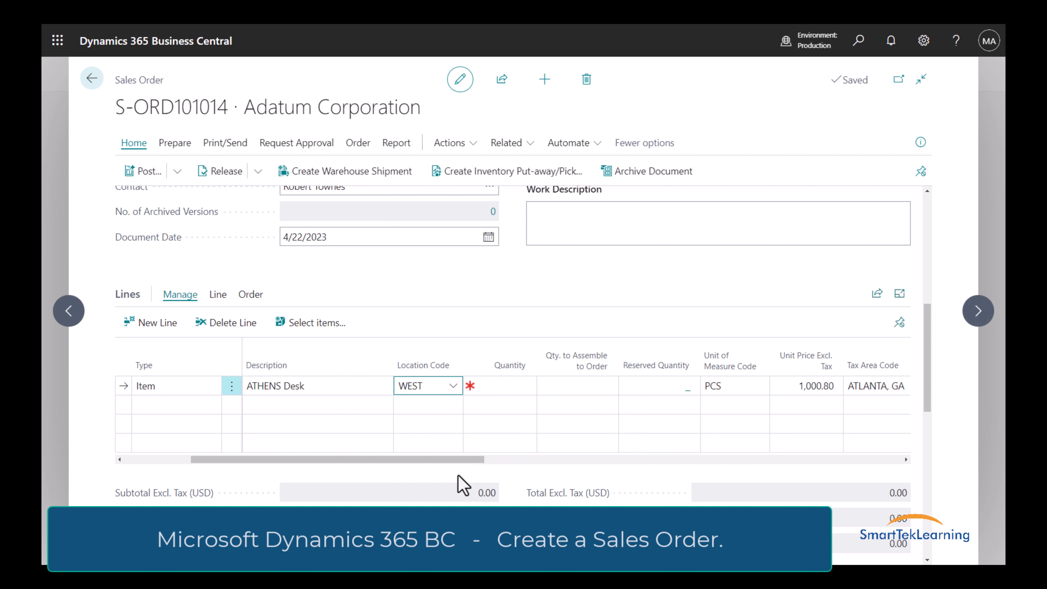
Enter a quantity of 10 for the ATHENS Desk line
{"action": "left_click", "coordinate": [507, 386]}
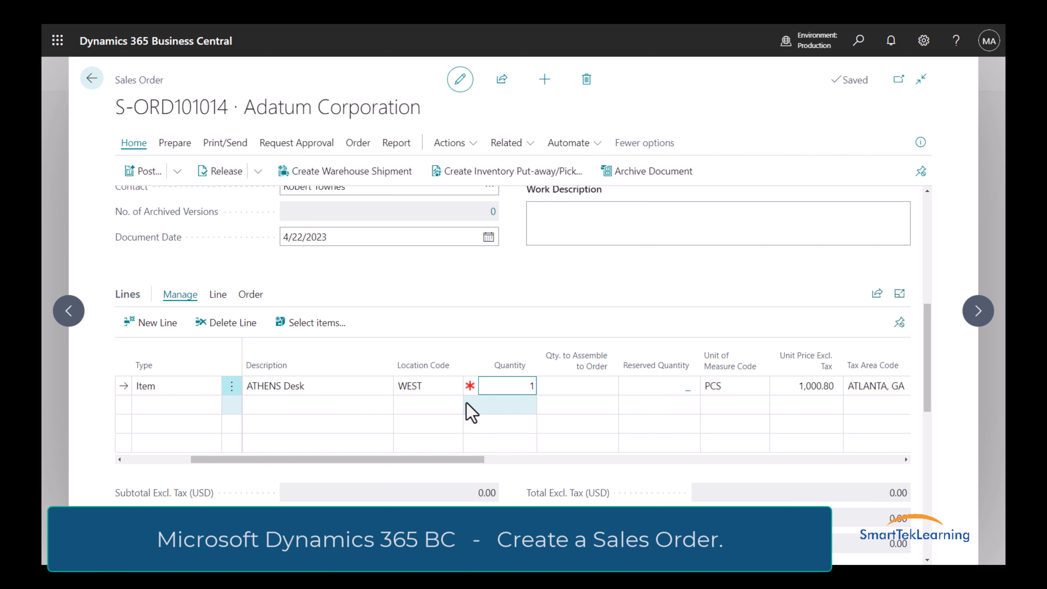
{"action": "type", "text": "0"}
{"action": "left_click", "coordinate": [563, 386]}
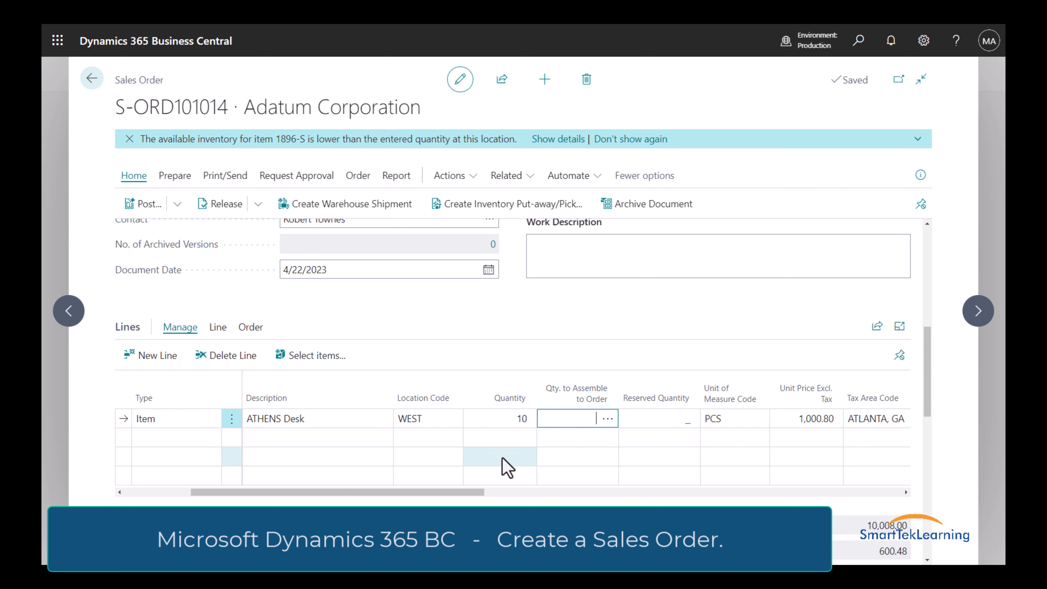
Change the ATHENS Desk line's quantity to 7 and its location code to MAIN
{"action": "left_click", "coordinate": [508, 424]}
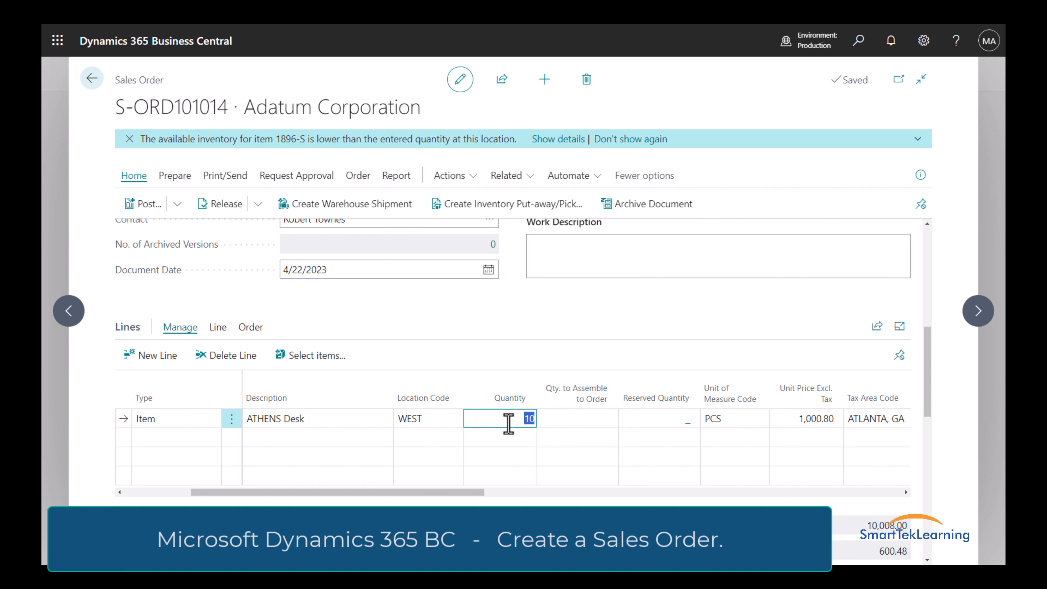
{"action": "left_click_drag", "start_coordinate": [508, 423], "coordinate": [555, 416]}
{"action": "type", "text": "7"}
{"action": "left_click", "coordinate": [496, 439]}
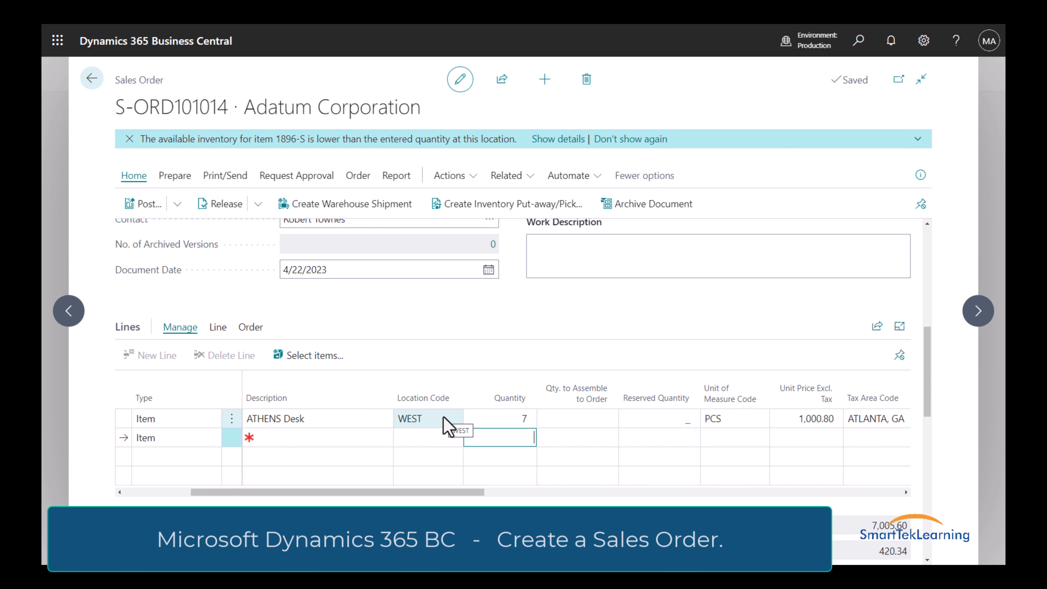
{"action": "left_click", "coordinate": [447, 427]}
{"action": "left_click", "coordinate": [439, 302]}
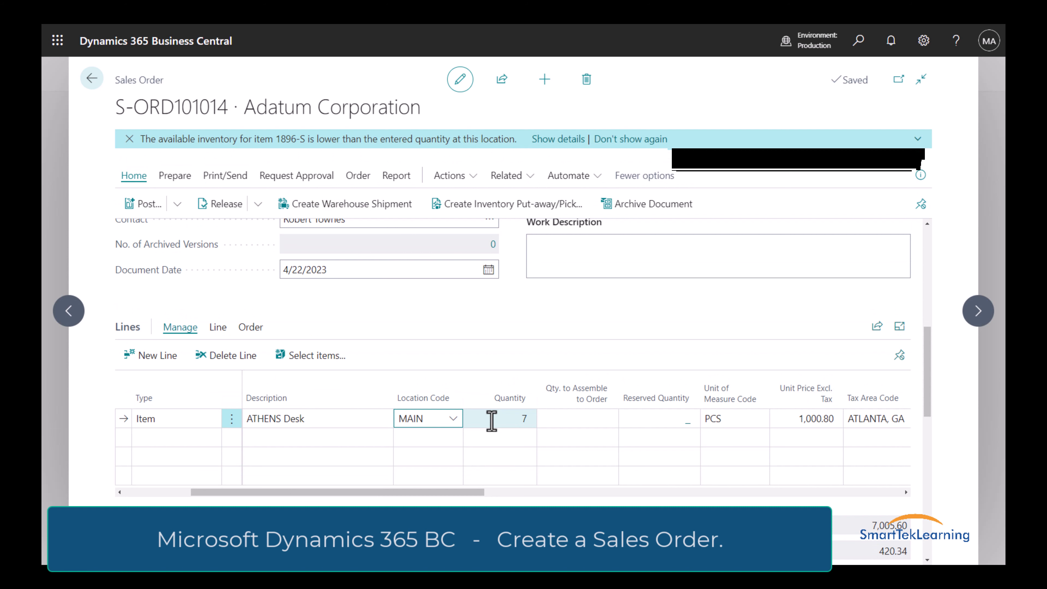
Leave the ATHENS Desk line and dismiss the inventory availability notification for item 1896-S
{"action": "left_click", "coordinate": [491, 420]}
{"action": "left_click", "coordinate": [491, 436]}
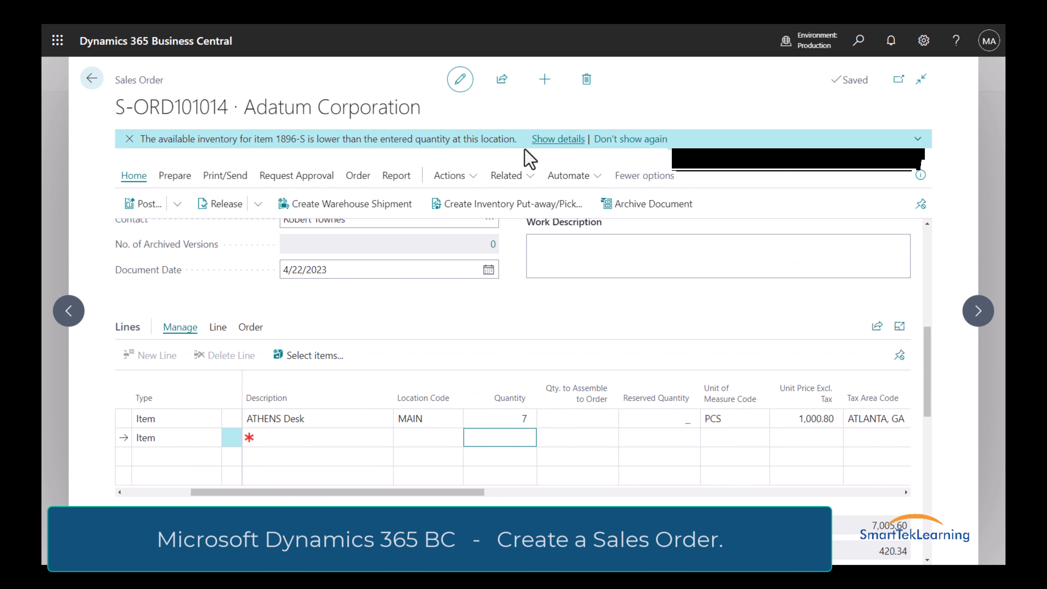
{"action": "left_click", "coordinate": [130, 139]}
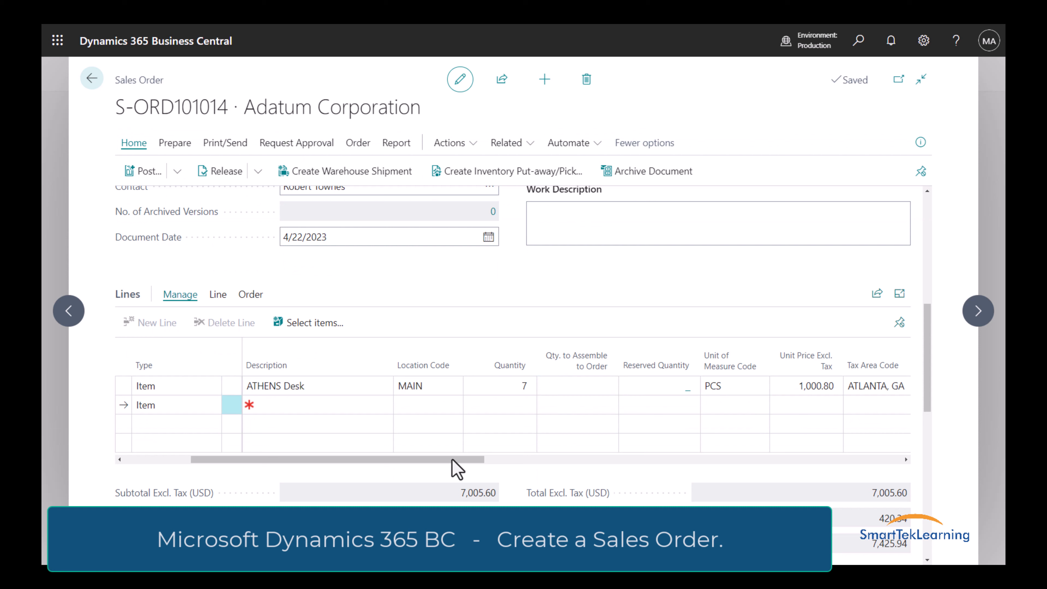
Set the line discount of the ATHENS Desk line to 3%
{"action": "left_click_drag", "start_coordinate": [461, 459], "coordinate": [495, 461]}
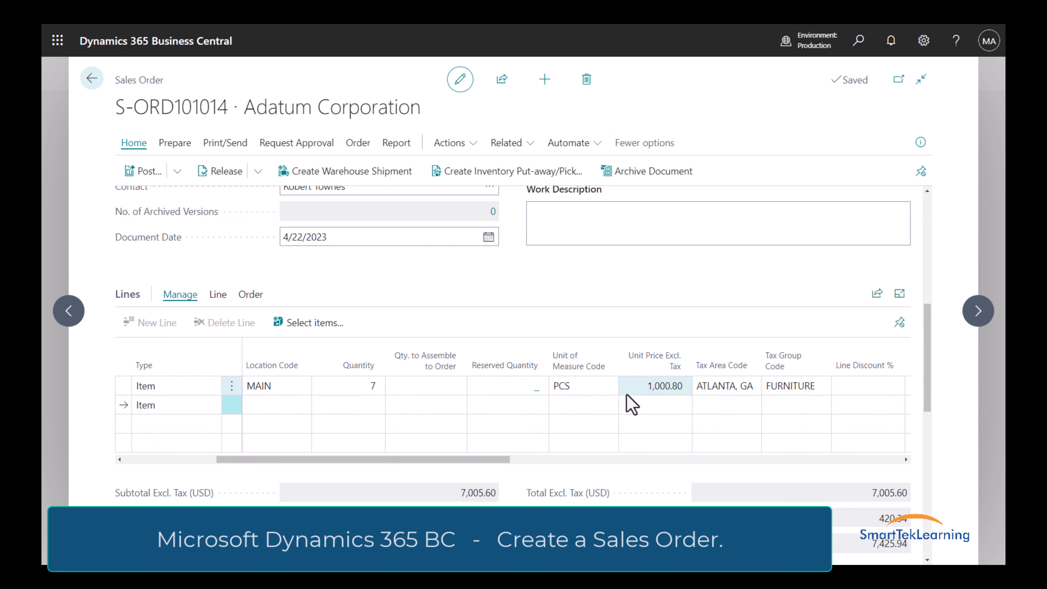
{"action": "left_click", "coordinate": [636, 390]}
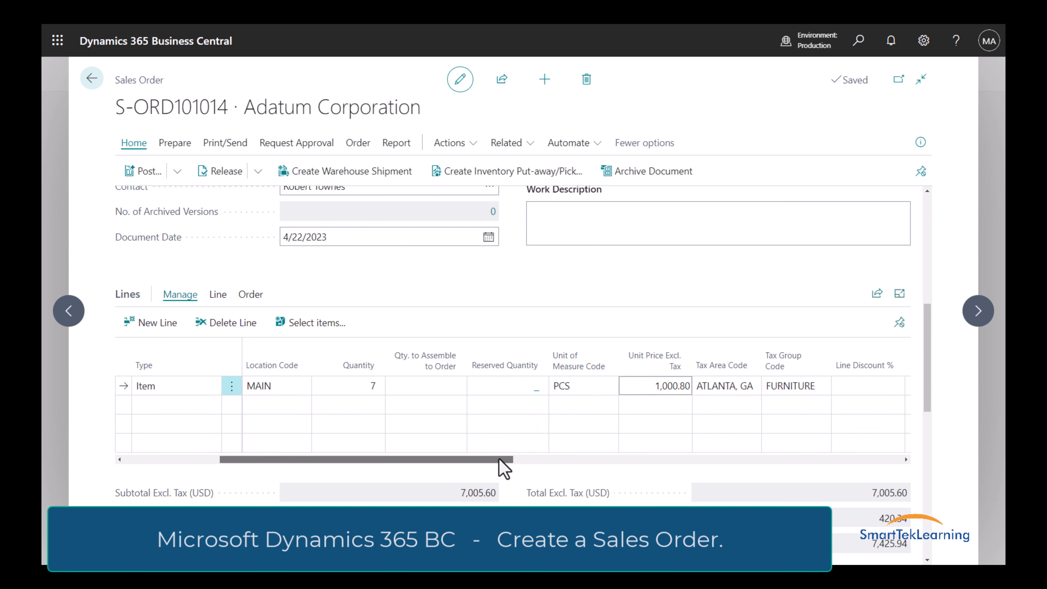
{"action": "left_click_drag", "start_coordinate": [502, 460], "coordinate": [554, 458]}
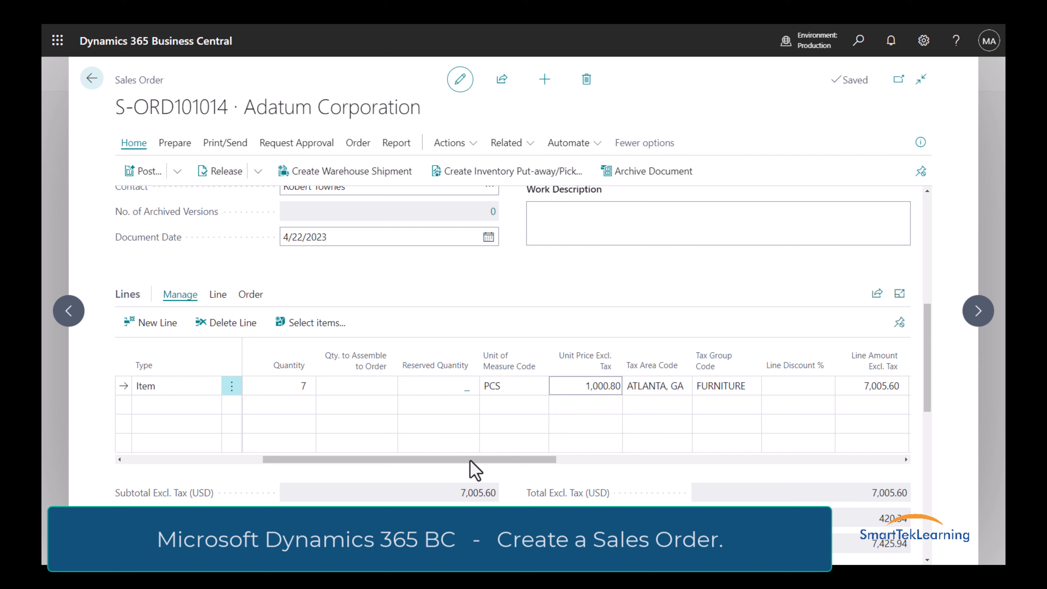
{"action": "left_click_drag", "start_coordinate": [471, 458], "coordinate": [521, 456]}
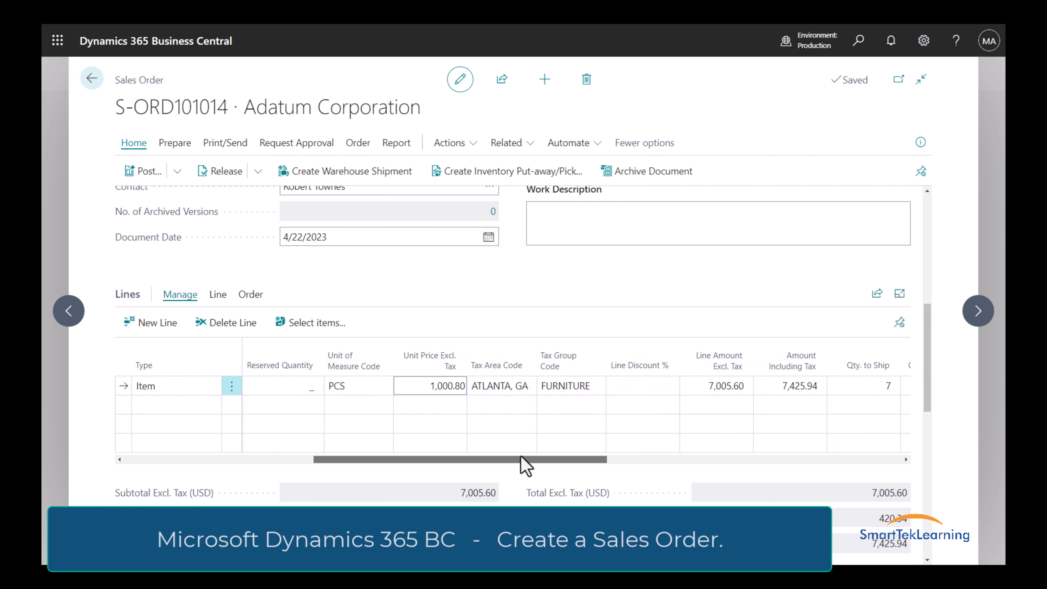
{"action": "left_click", "coordinate": [580, 390]}
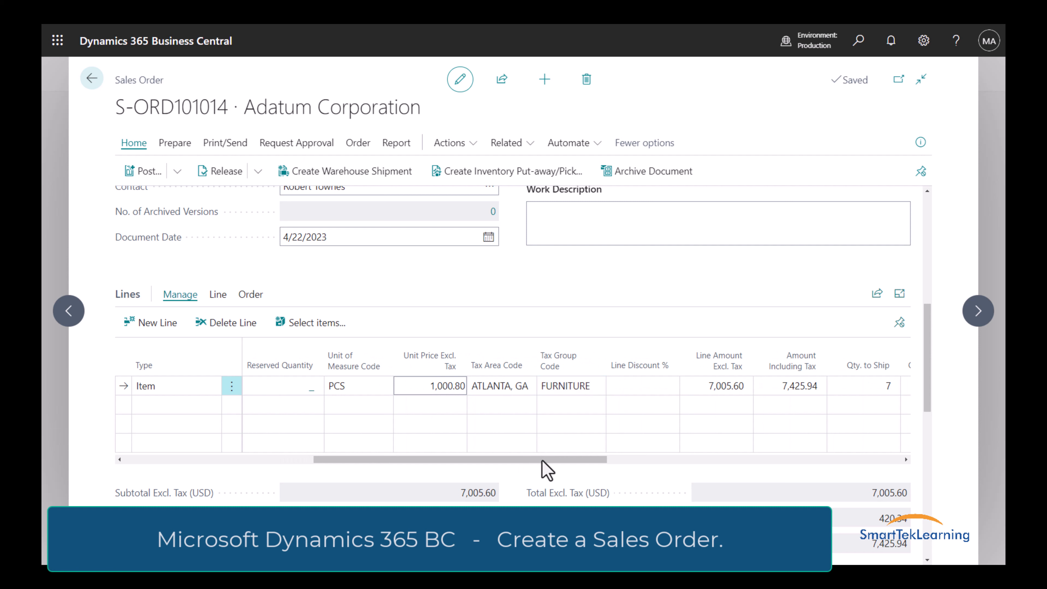
{"action": "left_click_drag", "start_coordinate": [544, 459], "coordinate": [565, 462]}
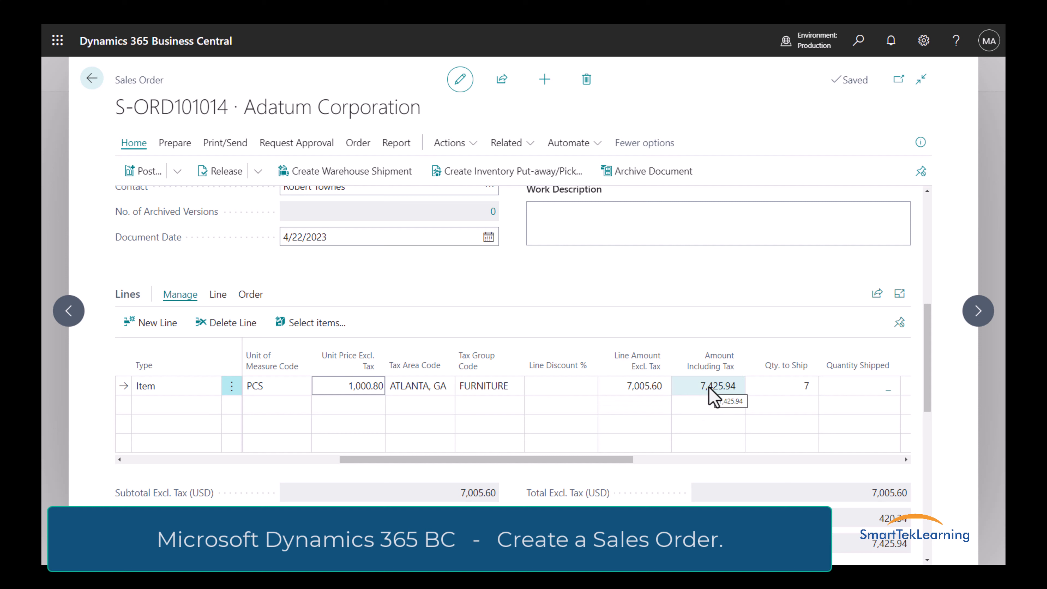
{"action": "left_click", "coordinate": [554, 387]}
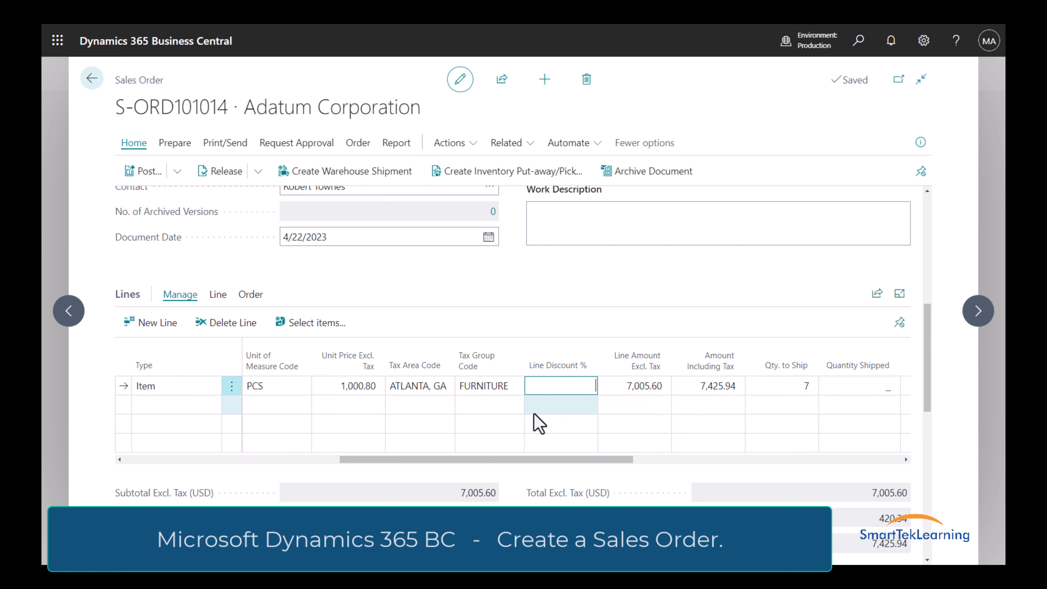
{"action": "type", "text": "3"}
{"action": "left_click", "coordinate": [676, 406]}
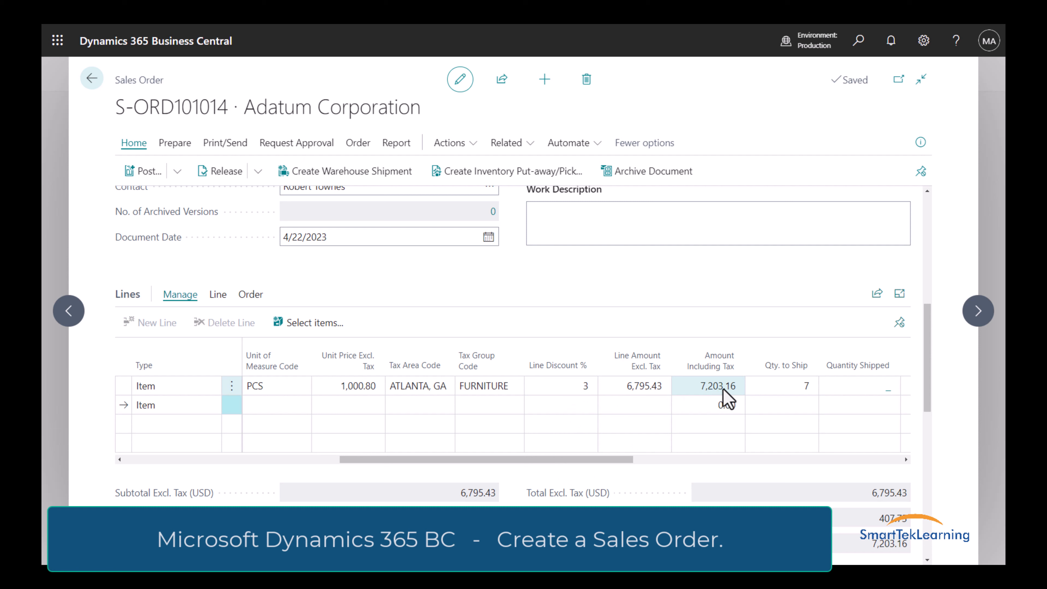
Set the quantity to invoice on the ATHENS Desk line to 4
{"action": "scroll", "coordinate": [633, 450], "scroll_direction": "right", "scroll_amount": 3}
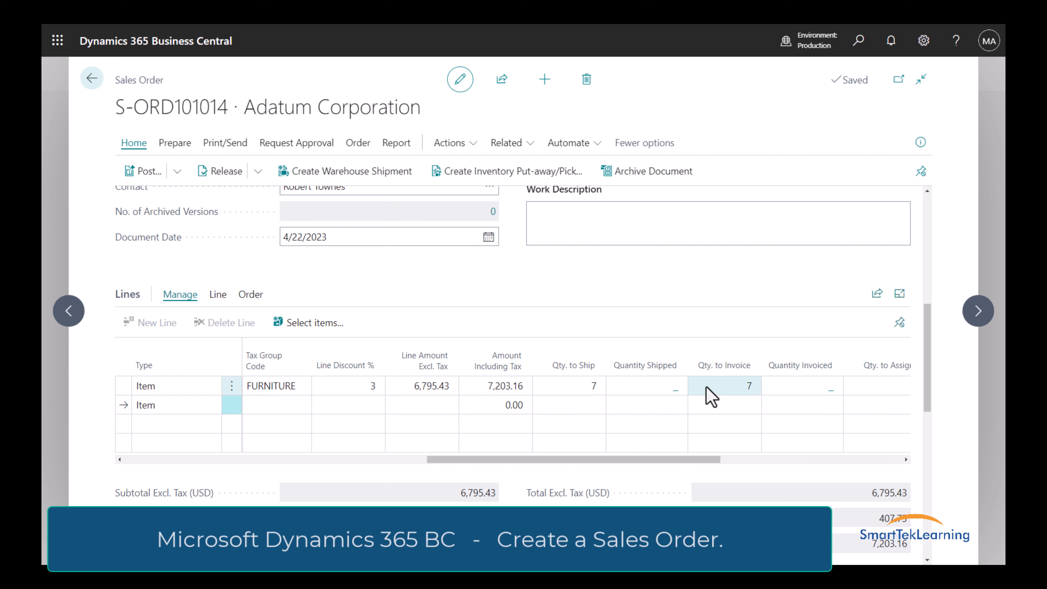
{"action": "left_click", "coordinate": [589, 386]}
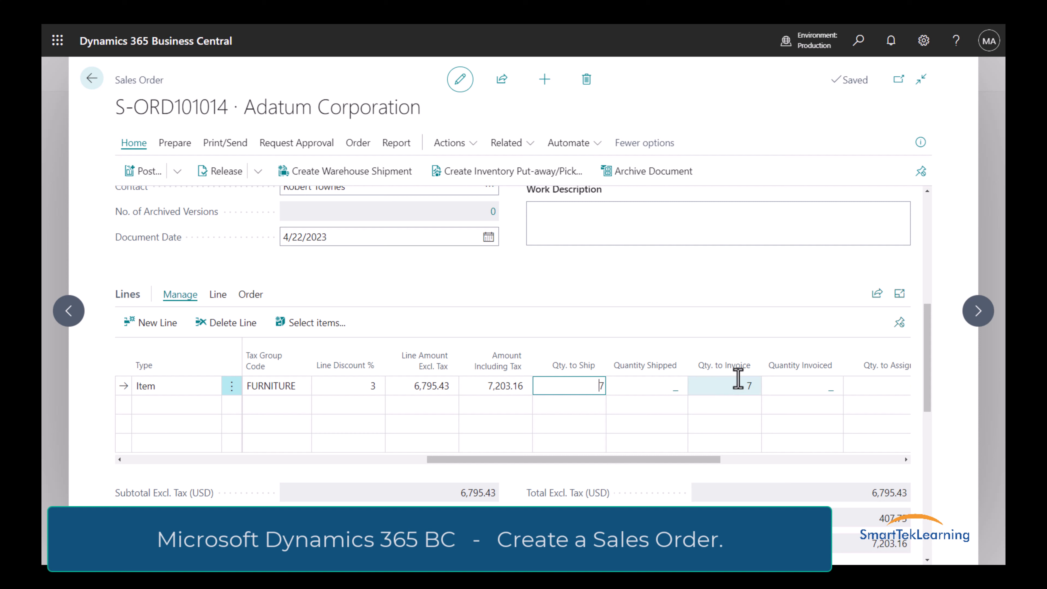
{"action": "left_click", "coordinate": [737, 388]}
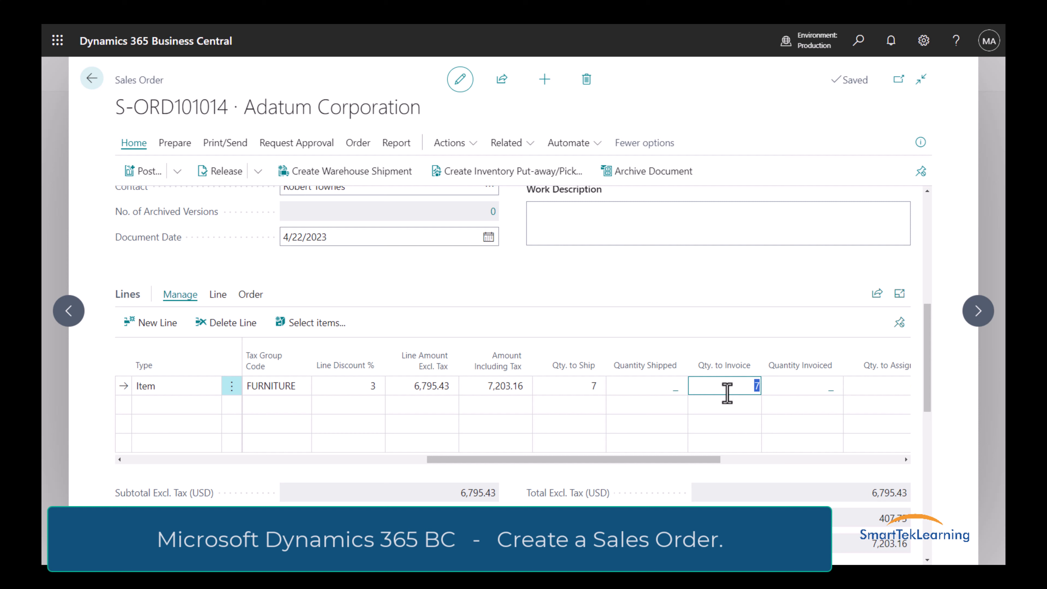
{"action": "type", "text": "4"}
{"action": "left_click", "coordinate": [725, 417]}
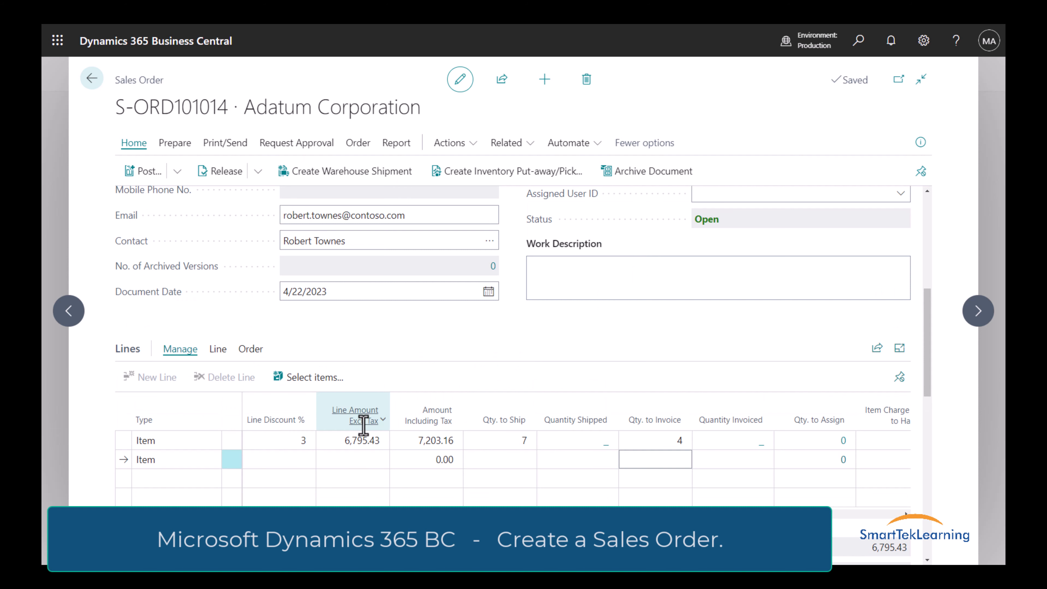
Set the invoice discount percentage for the whole order to 4
{"action": "scroll", "coordinate": [367, 437], "scroll_direction": "down", "scroll_amount": 2}
{"action": "scroll", "coordinate": [186, 464], "scroll_direction": "down", "scroll_amount": 2}
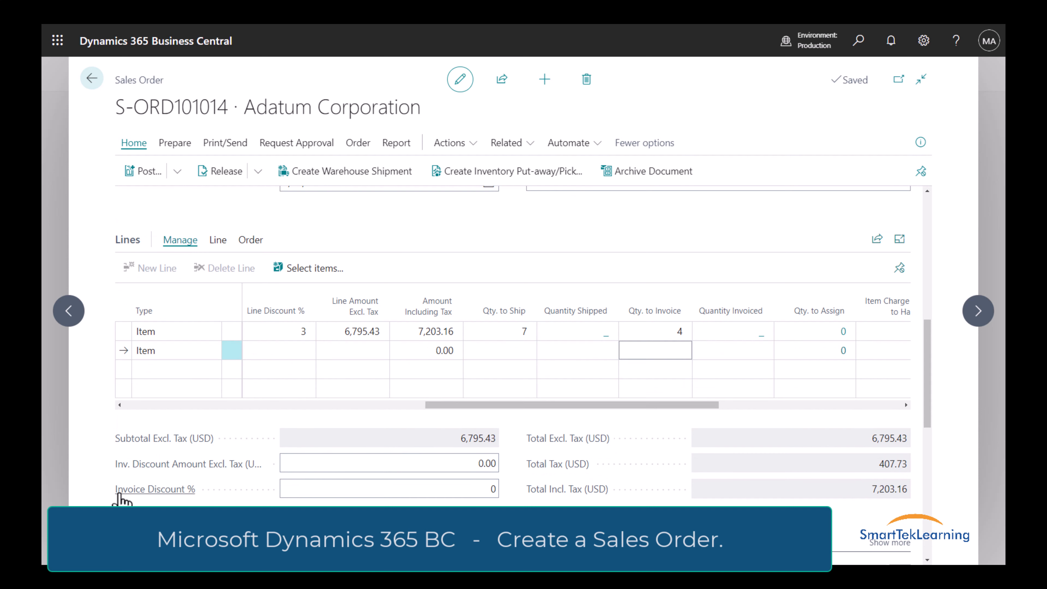
{"action": "left_click", "coordinate": [494, 490]}
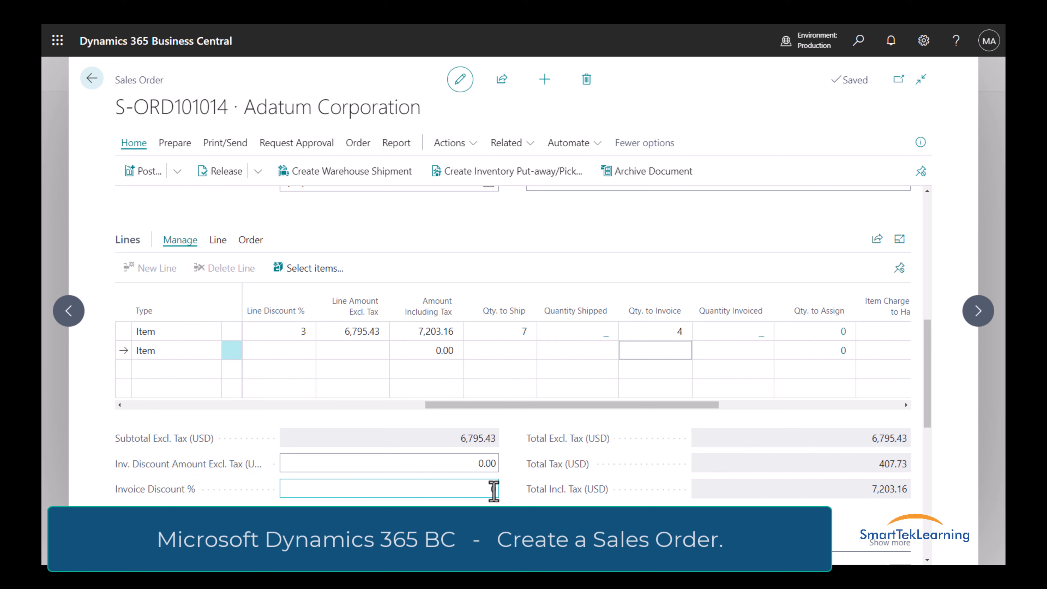
{"action": "left_click", "coordinate": [474, 490]}
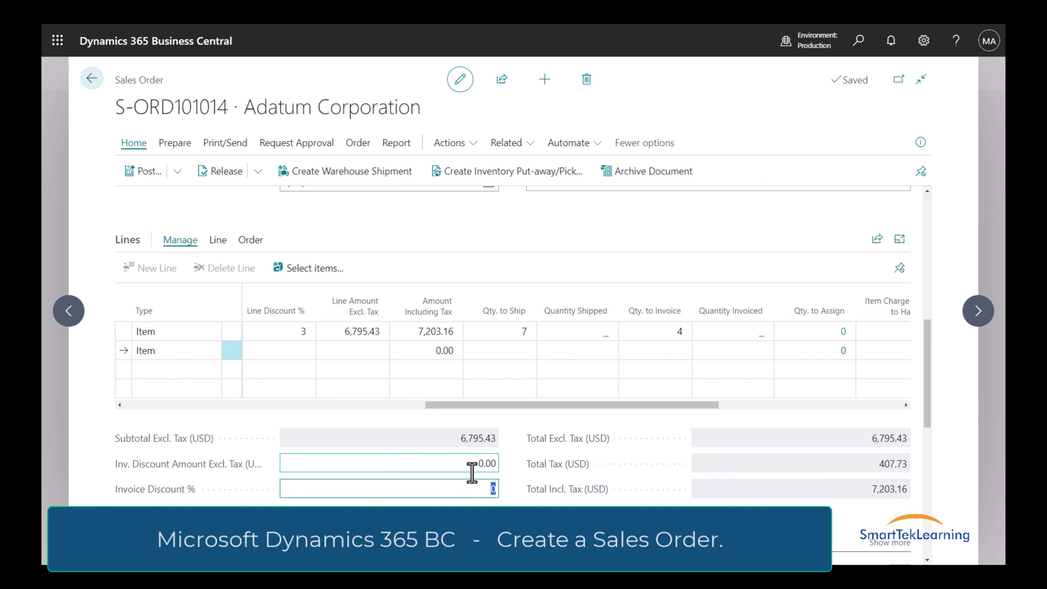
{"action": "type", "text": "4"}
{"action": "key", "text": "Tab"}
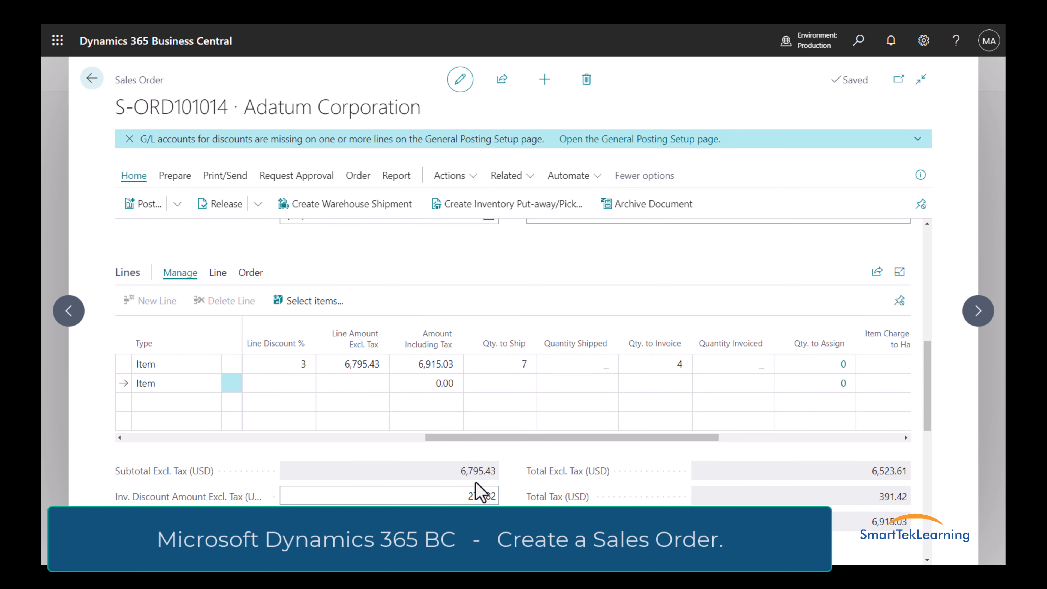
Examine the order totals and the ATHENS Desk line's remaining columns, including its delivery and shipment dates and department code
{"action": "scroll", "coordinate": [455, 492], "scroll_direction": "down", "scroll_amount": 1}
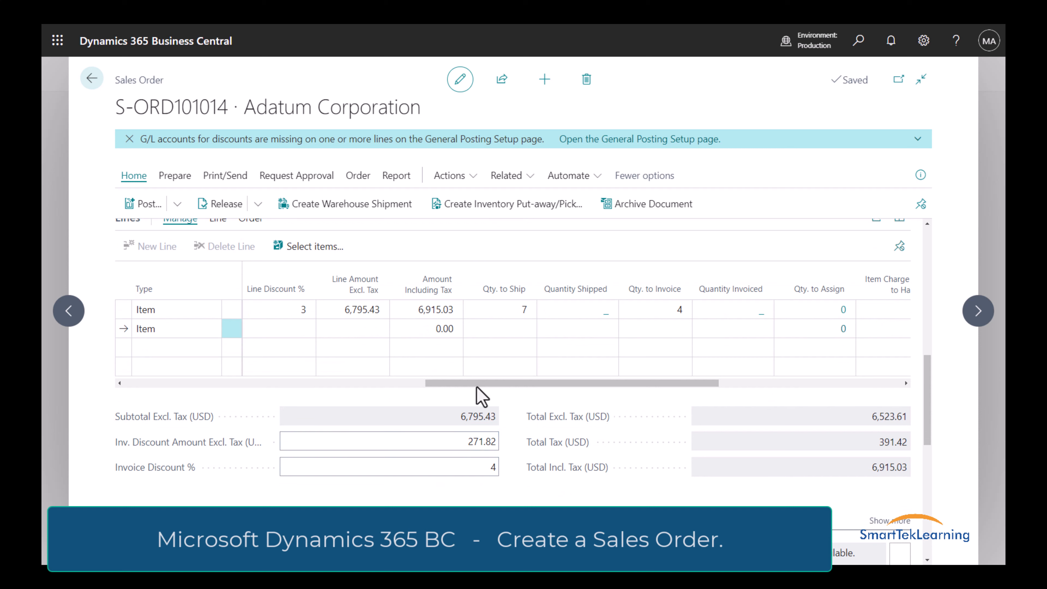
{"action": "left_click_drag", "start_coordinate": [498, 383], "coordinate": [661, 385]}
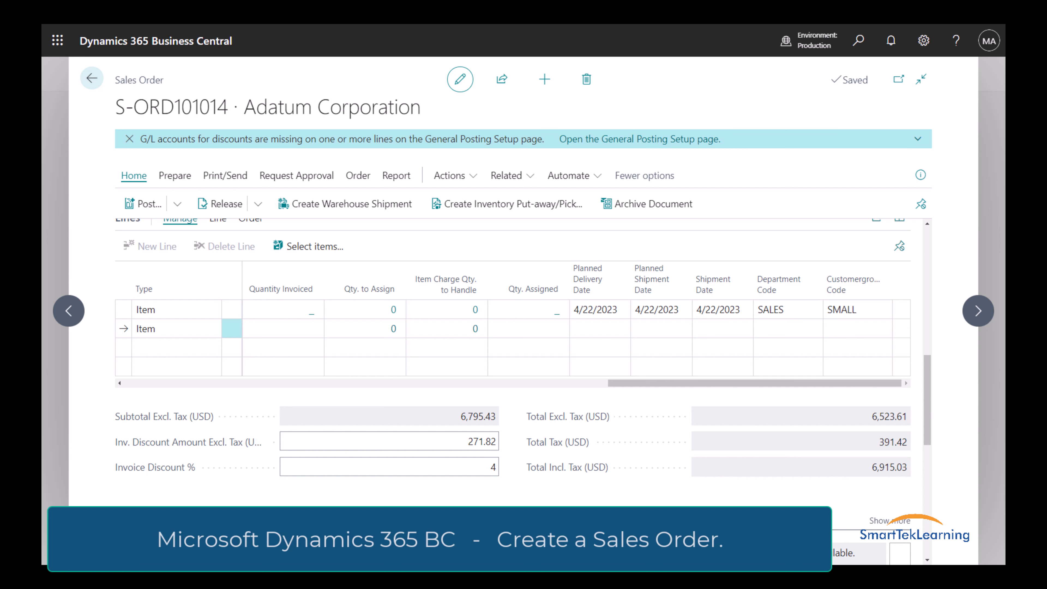
{"action": "scroll", "coordinate": [549, 304], "scroll_direction": "down", "scroll_amount": 1}
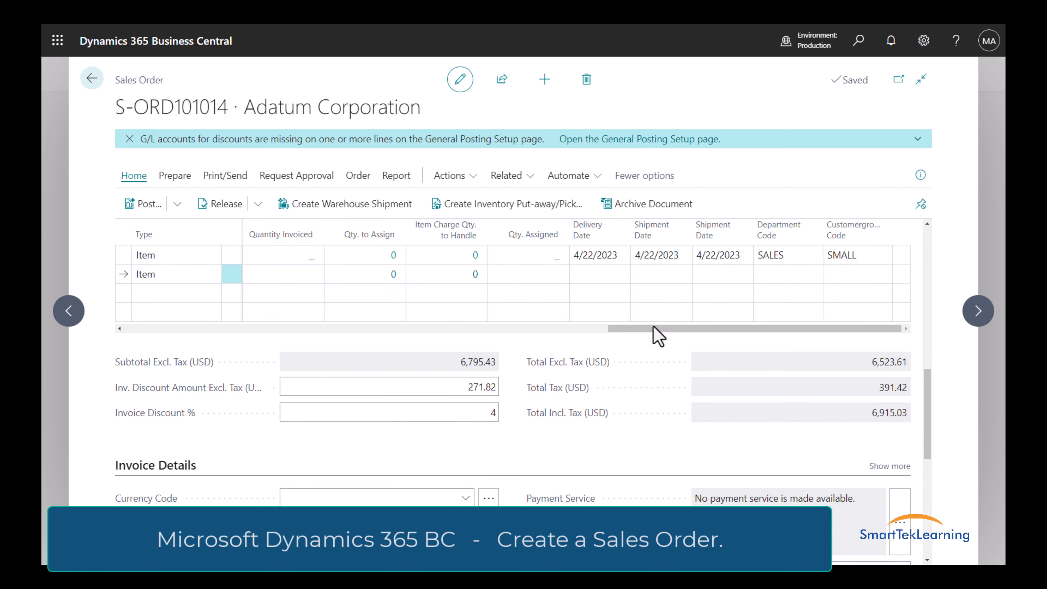
{"action": "left_click_drag", "start_coordinate": [655, 334], "coordinate": [528, 334]}
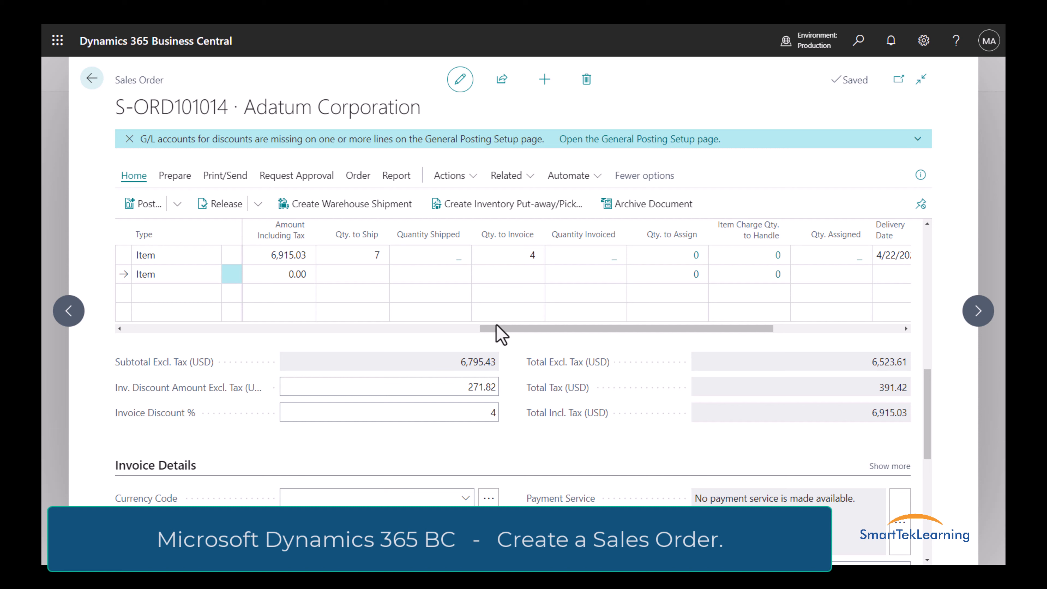
{"action": "left_click_drag", "start_coordinate": [538, 332], "coordinate": [332, 356]}
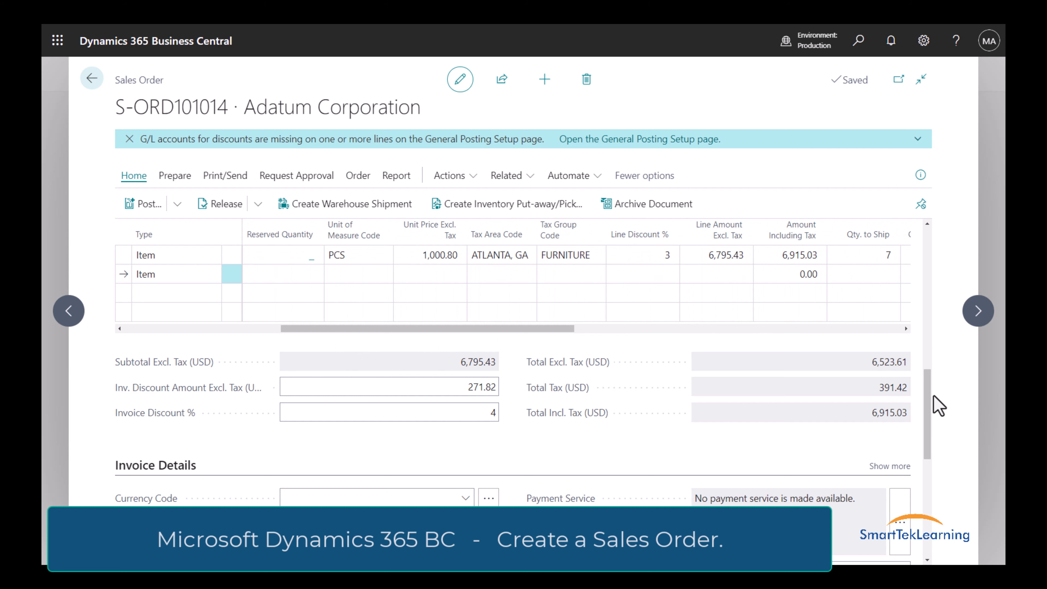
Review the order's Invoice Details, expanded Shipping and Billing, and Prepayment sections, and return to the General section
{"action": "left_click_drag", "start_coordinate": [928, 399], "coordinate": [930, 461]}
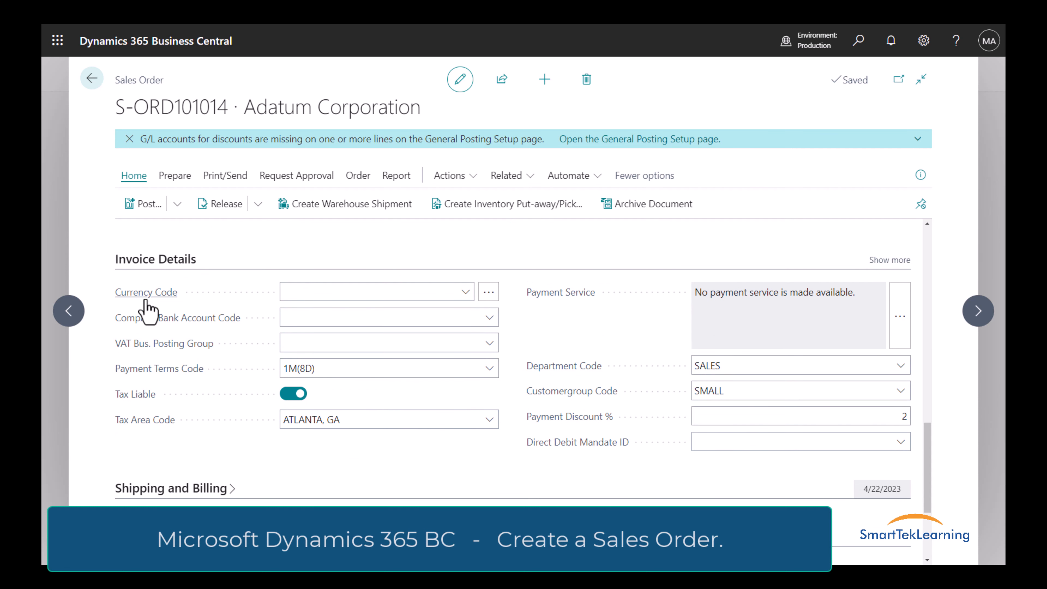
{"action": "mouse_move", "coordinate": [147, 307]}
{"action": "left_click", "coordinate": [307, 352]}
{"action": "scroll", "coordinate": [363, 433], "scroll_direction": "down", "scroll_amount": 2}
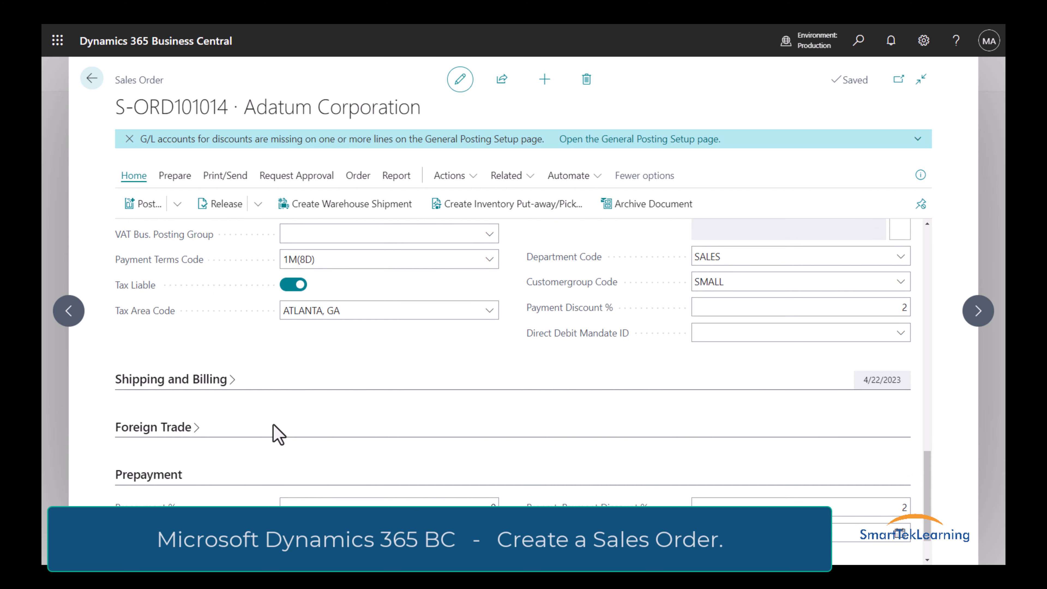
{"action": "left_click", "coordinate": [232, 387]}
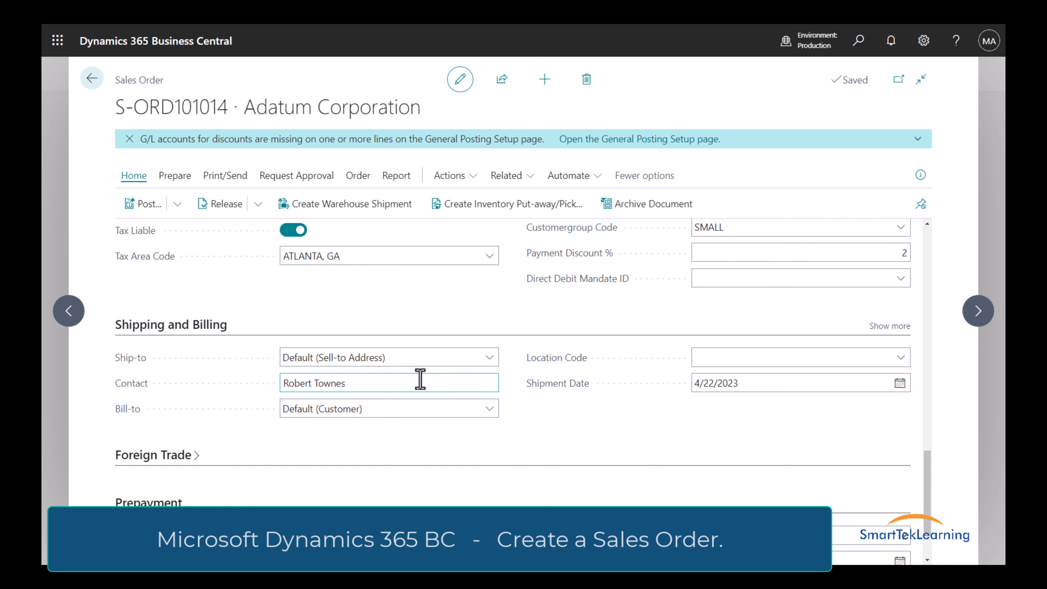
{"action": "scroll", "coordinate": [418, 380], "scroll_direction": "down", "scroll_amount": 2}
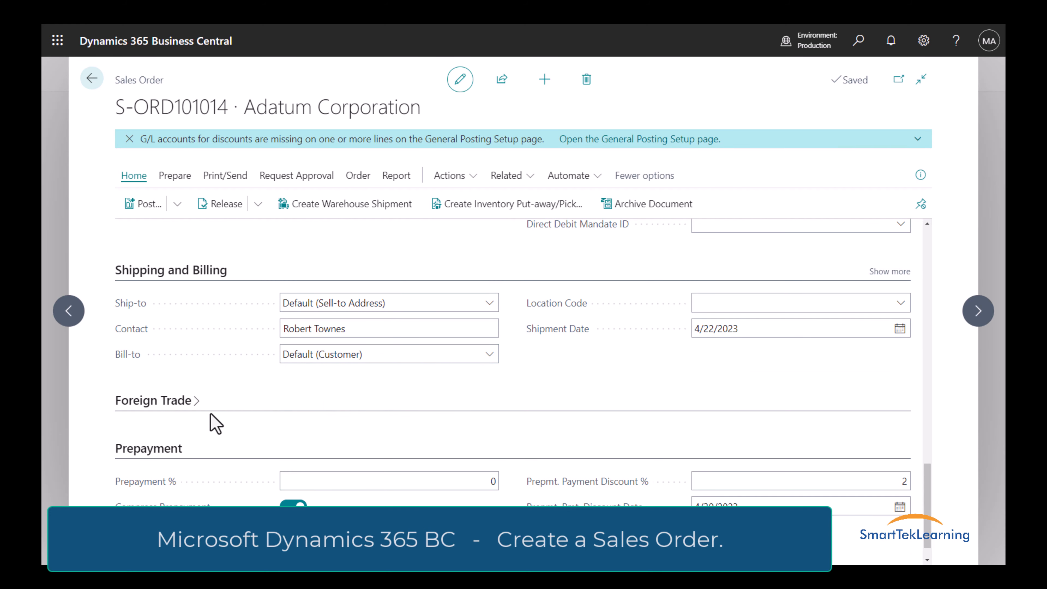
{"action": "scroll", "coordinate": [212, 409], "scroll_direction": "down", "scroll_amount": 1}
{"action": "scroll", "coordinate": [213, 409], "scroll_direction": "down", "scroll_amount": 1}
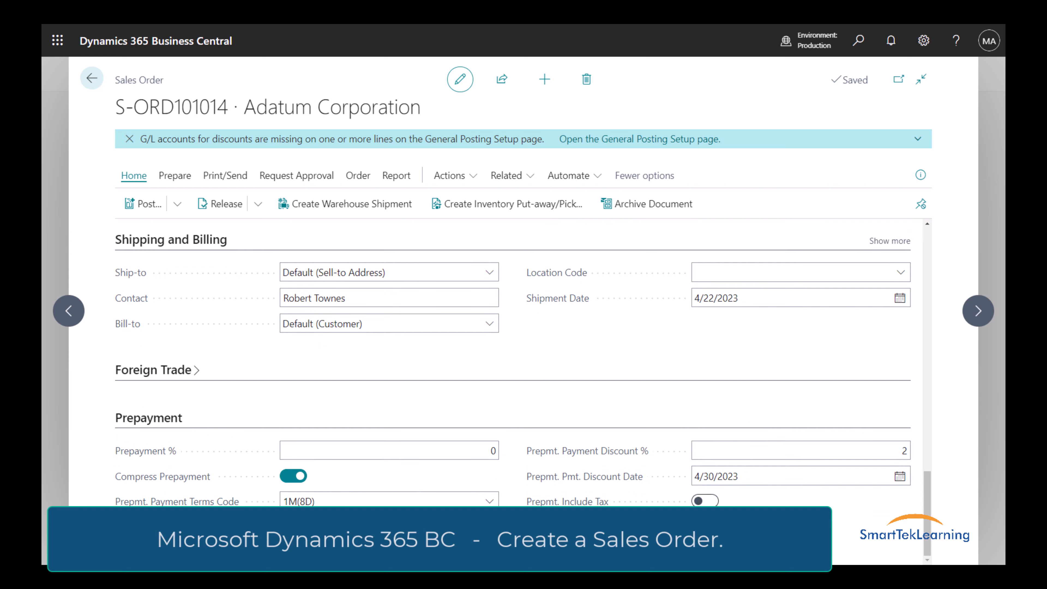
{"action": "scroll", "coordinate": [696, 501], "scroll_direction": "up", "scroll_amount": 4}
{"action": "scroll", "coordinate": [688, 504], "scroll_direction": "up", "scroll_amount": 6}
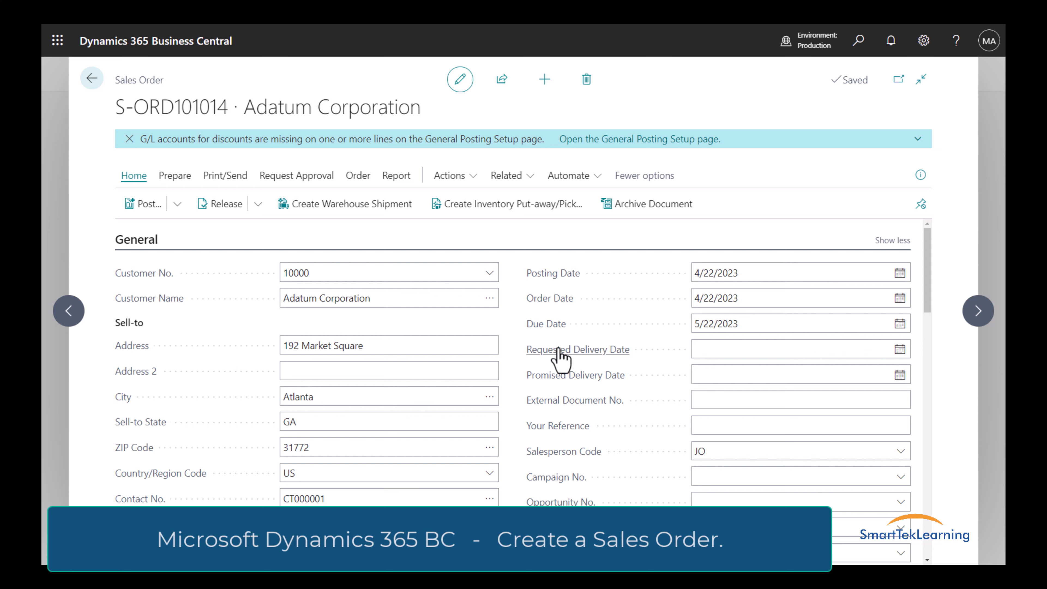
Post and send the sales order with the Disk (PDF) sending option, using Ship and Invoice
{"action": "left_click", "coordinate": [176, 205]}
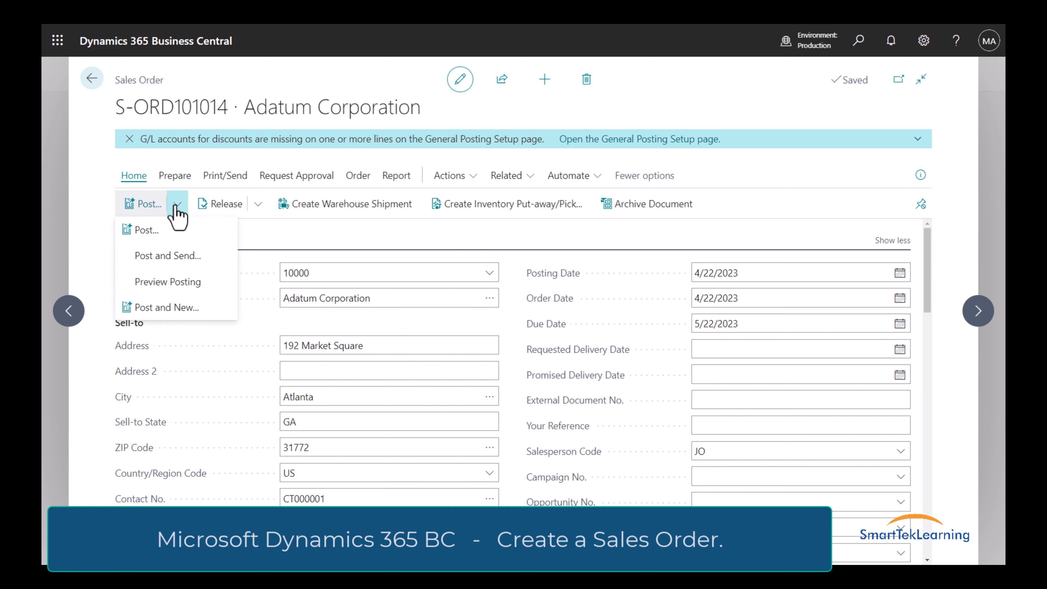
{"action": "left_click", "coordinate": [175, 258]}
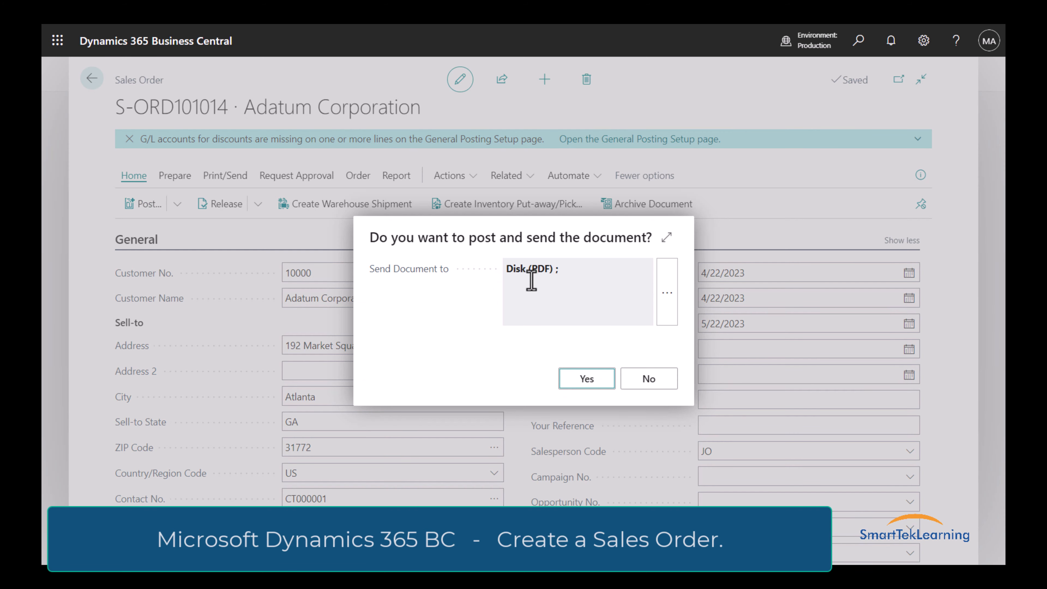
{"action": "left_click", "coordinate": [582, 380]}
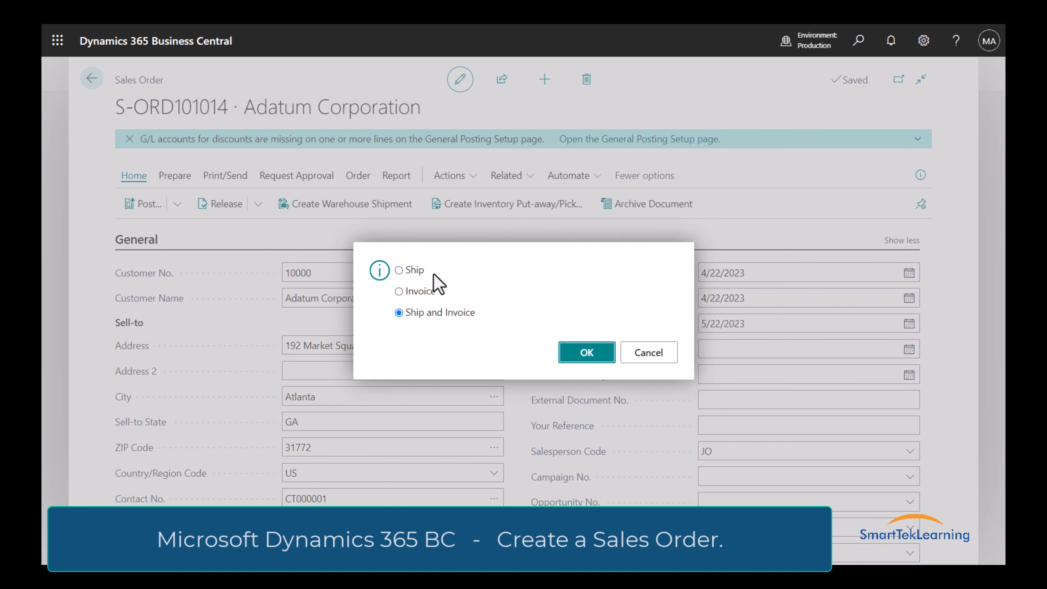
{"action": "left_click", "coordinate": [413, 270]}
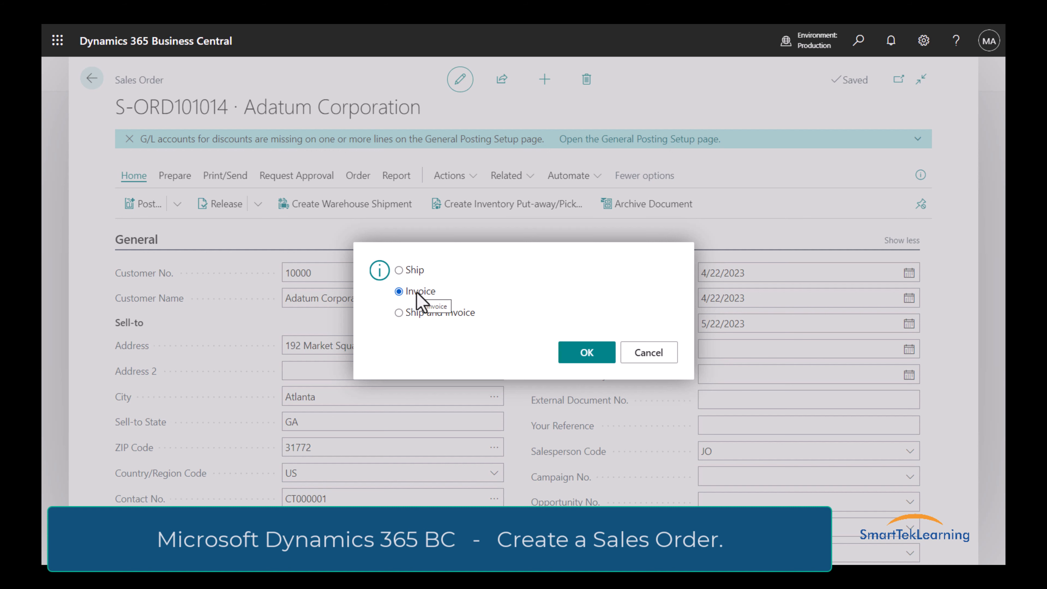
{"action": "left_click", "coordinate": [398, 313]}
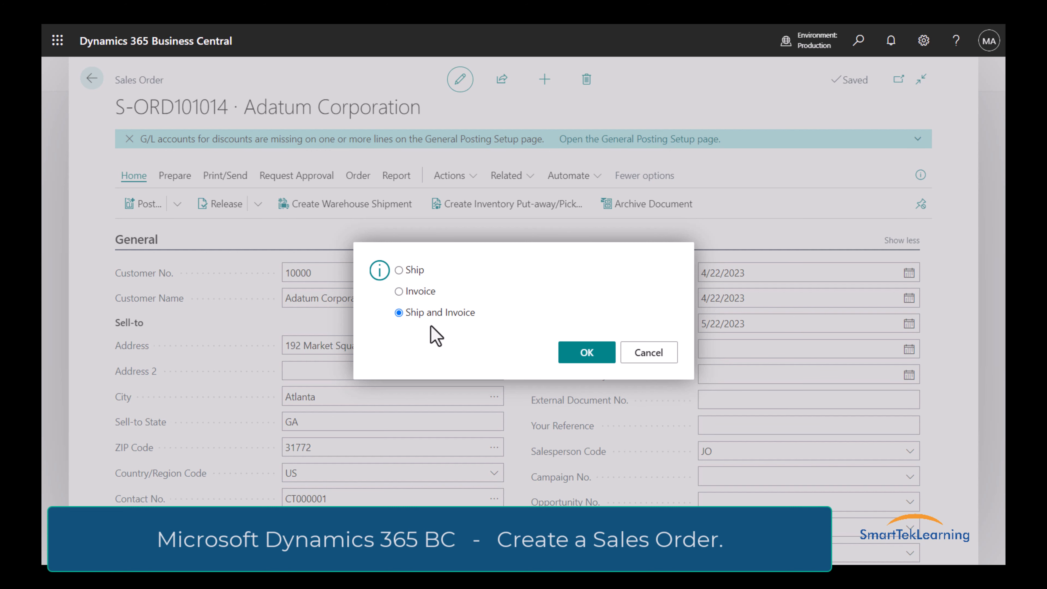
{"action": "left_click", "coordinate": [584, 352]}
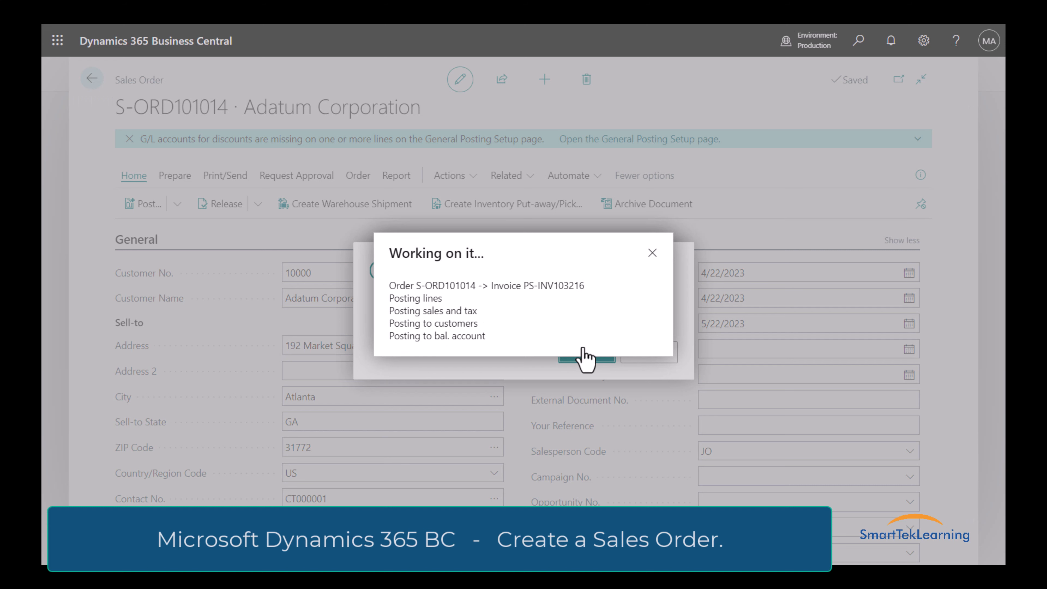